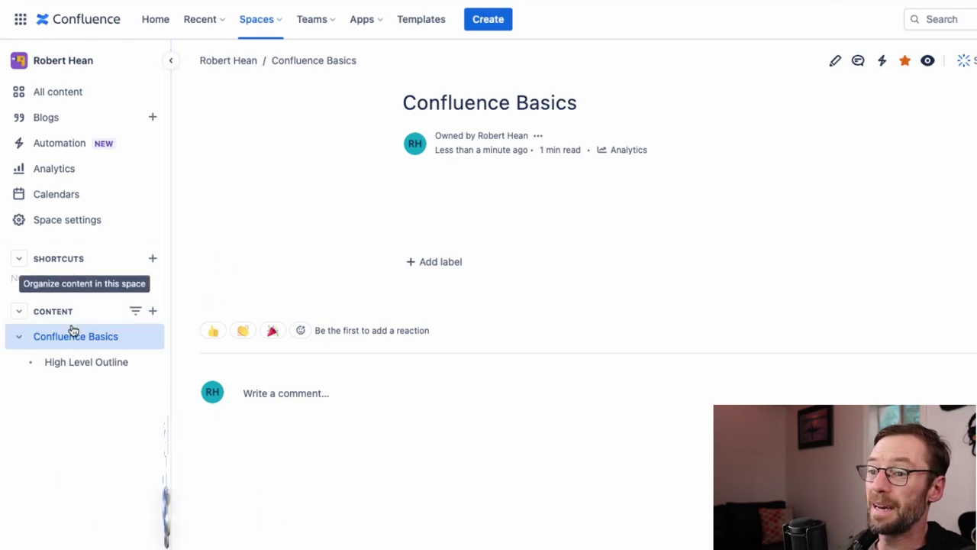
# From Blogs, create a blog post titled 'What happened today' with the body 'The team did great'.
pyautogui.moveTo(77, 340)
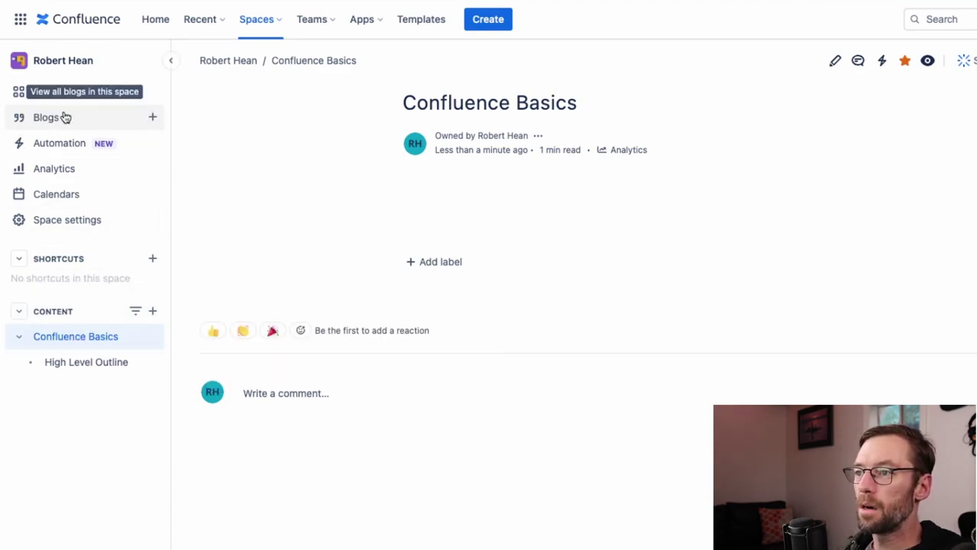
pyautogui.click(69, 116)
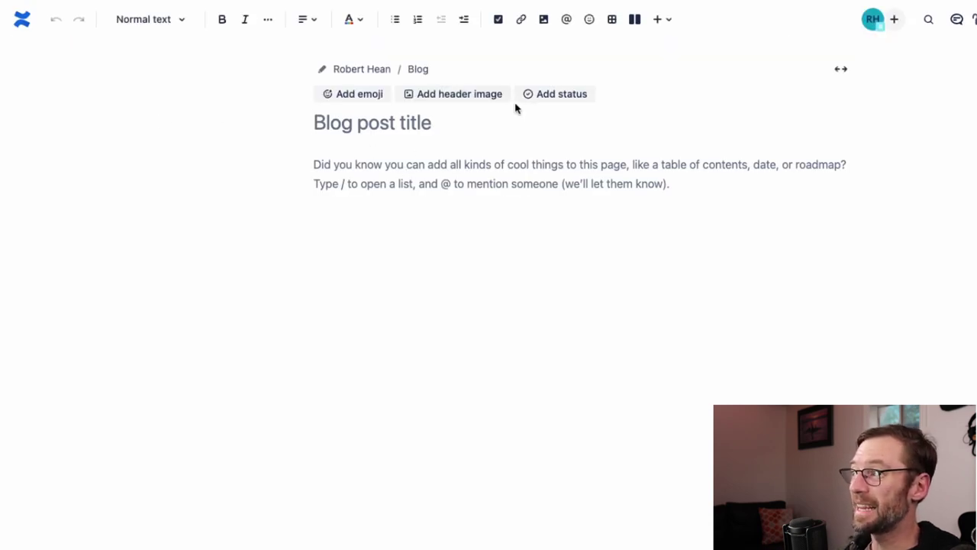
pyautogui.click(451, 126)
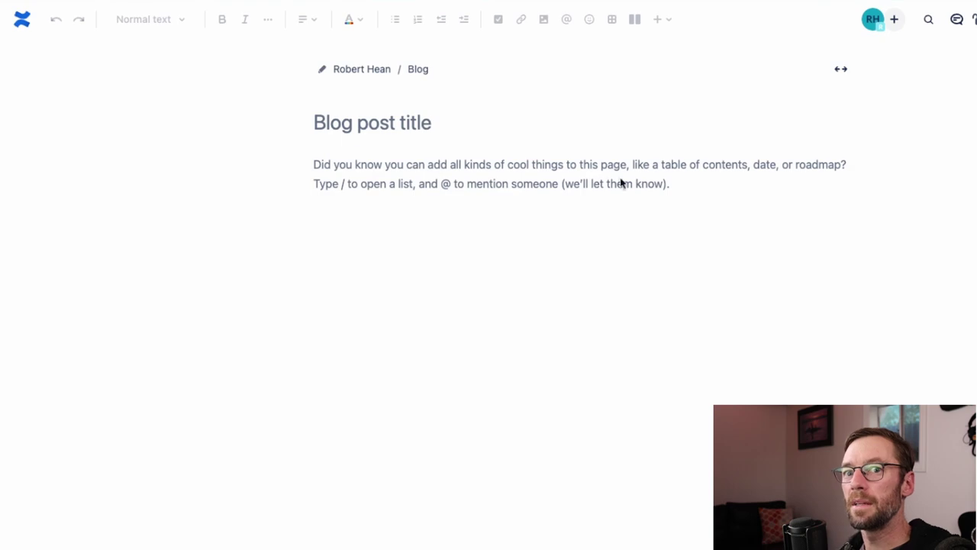
pyautogui.moveTo(436, 109)
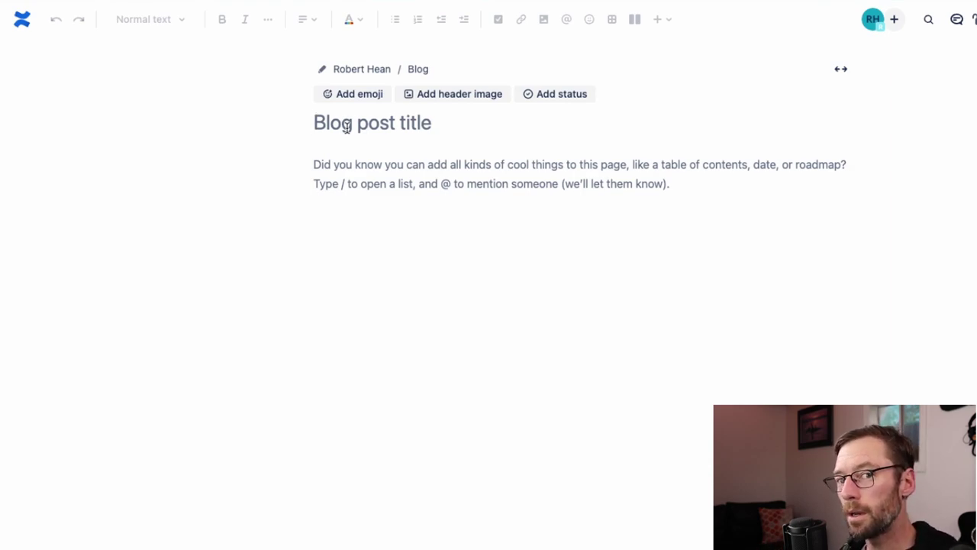
pyautogui.write('What happened today')
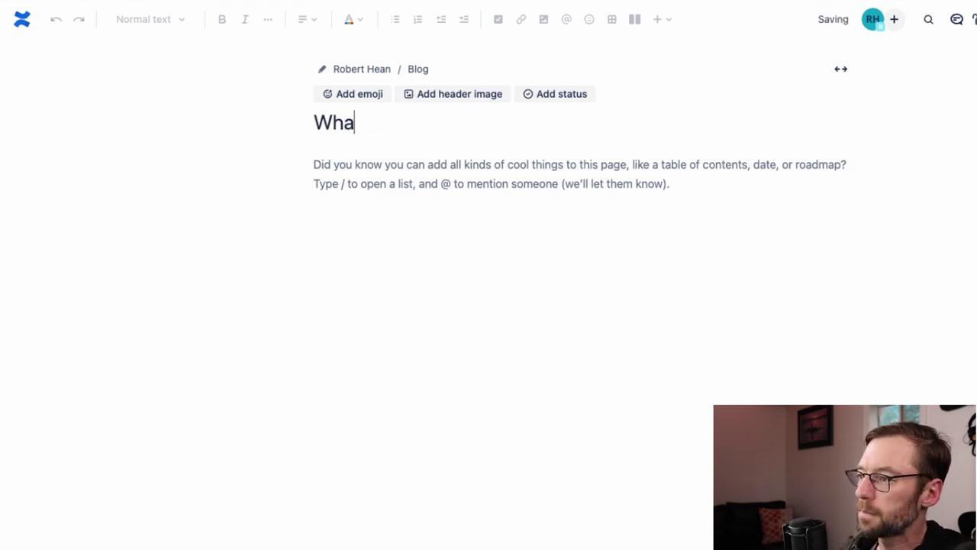
pyautogui.click(401, 185)
pyautogui.write('The team did great!')
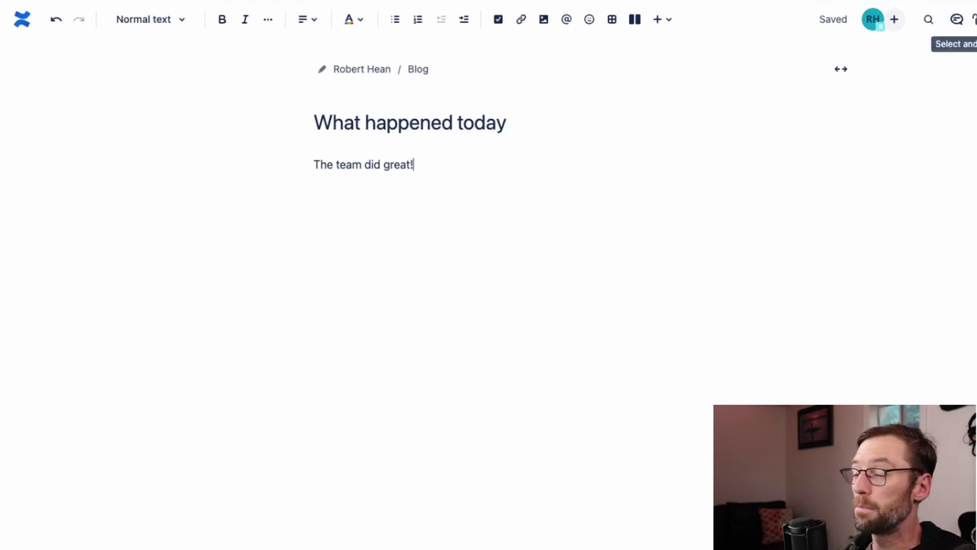
# Publish the post, then open the watch settings on its card in the space's blog list.
pyautogui.click(971, 19)
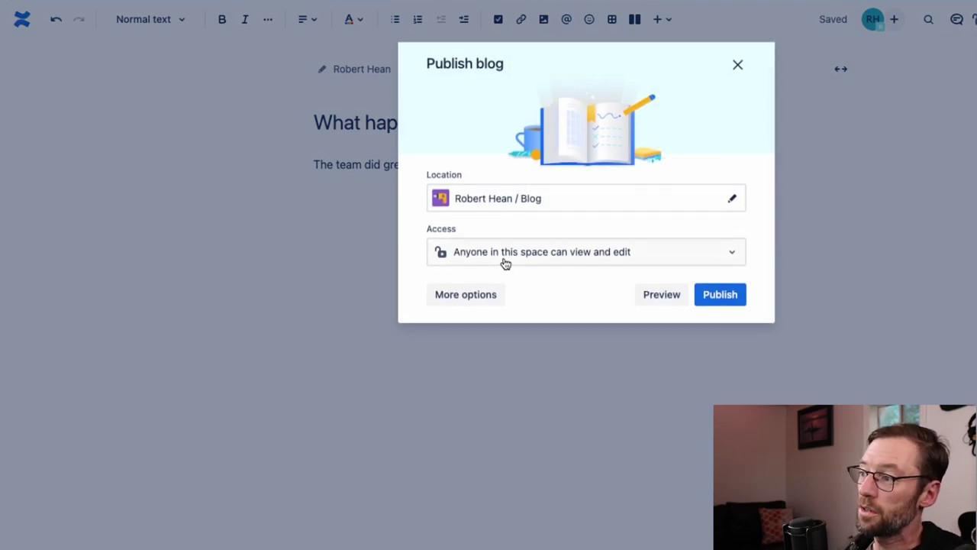
pyautogui.click(724, 297)
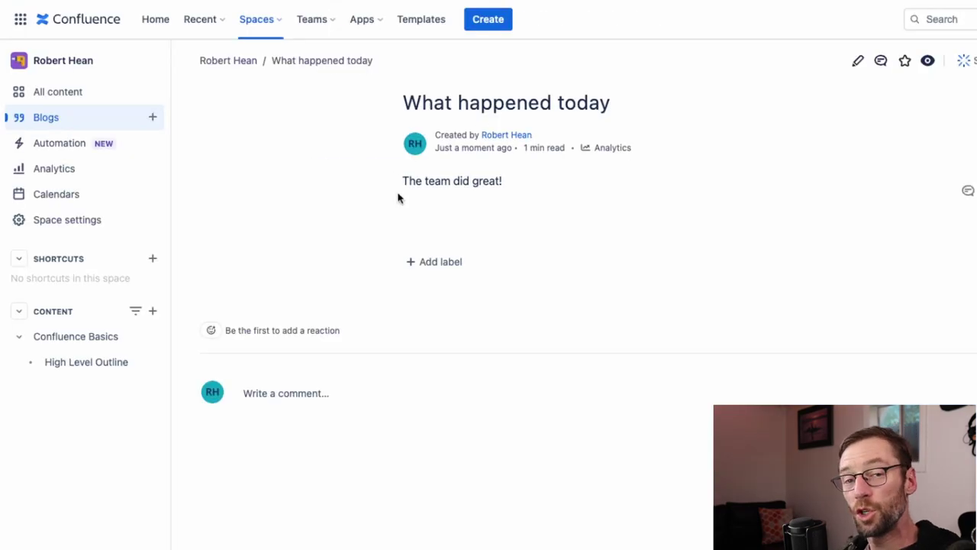
pyautogui.click(106, 130)
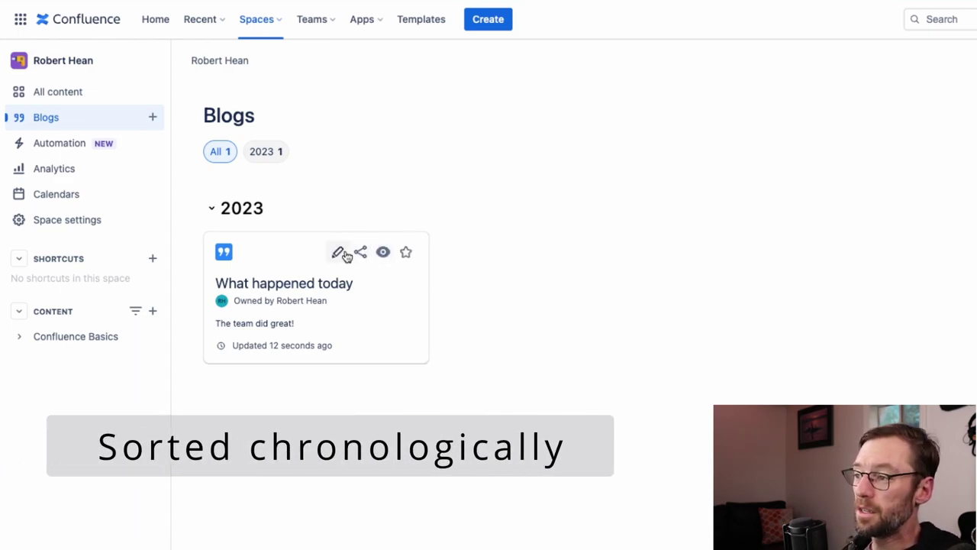
pyautogui.click(384, 254)
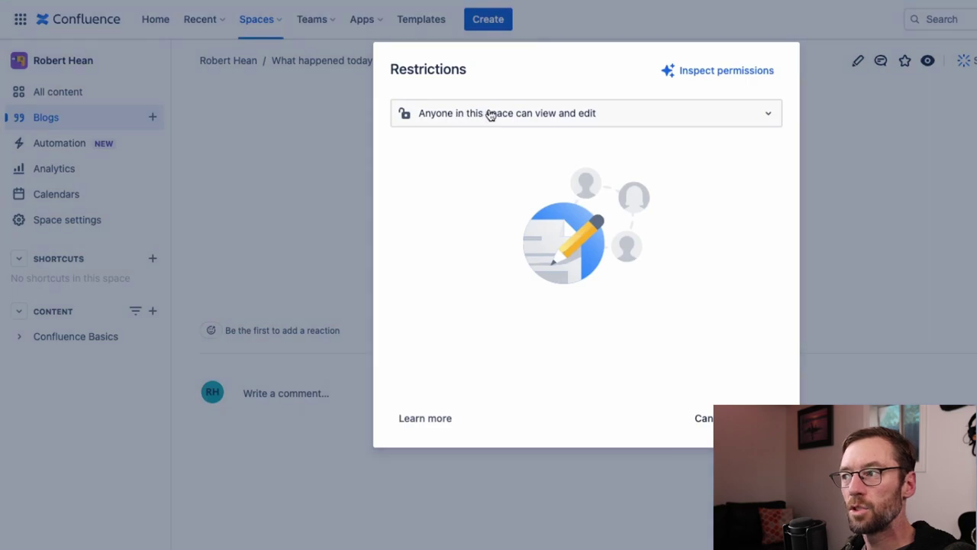
# Try restricting the post to specific people only, then cancel so access stays unchanged.
pyautogui.click(495, 113)
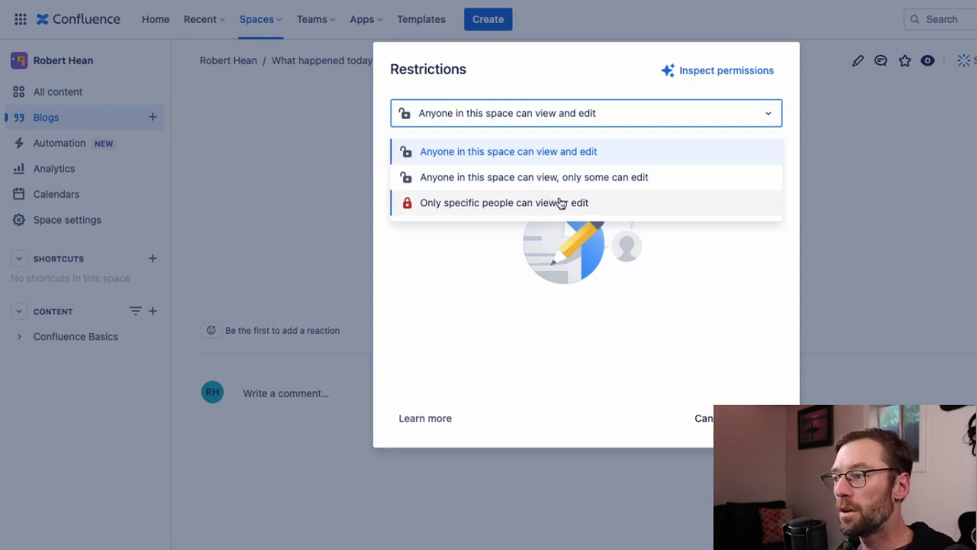
pyautogui.click(559, 202)
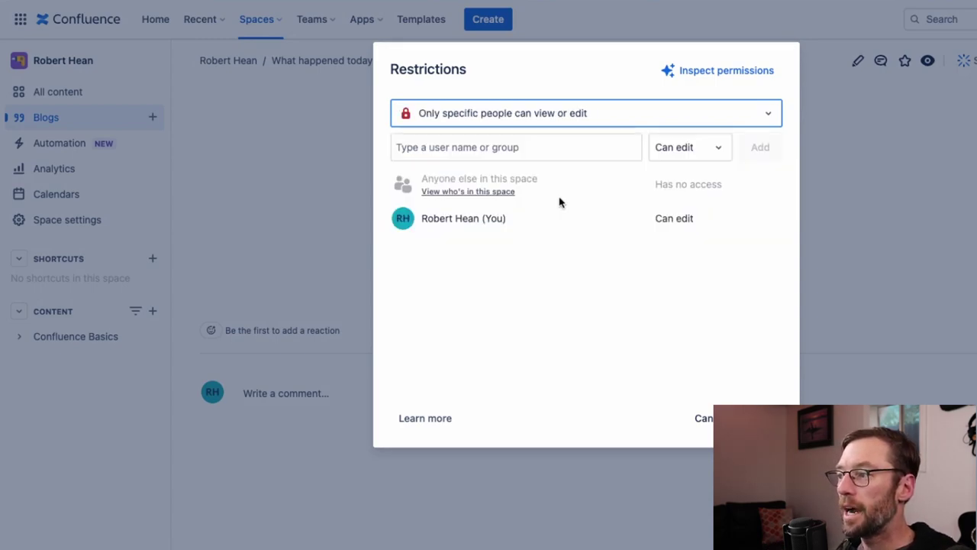
pyautogui.moveTo(461, 220)
pyautogui.mouseDown()
pyautogui.moveTo(479, 220)
pyautogui.moveTo(452, 219)
pyautogui.mouseUp()
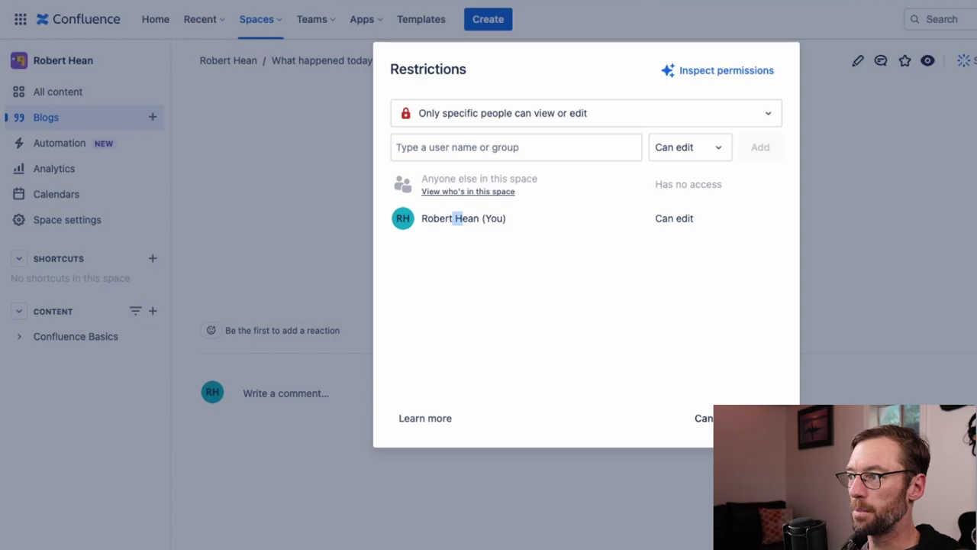
pyautogui.click(700, 418)
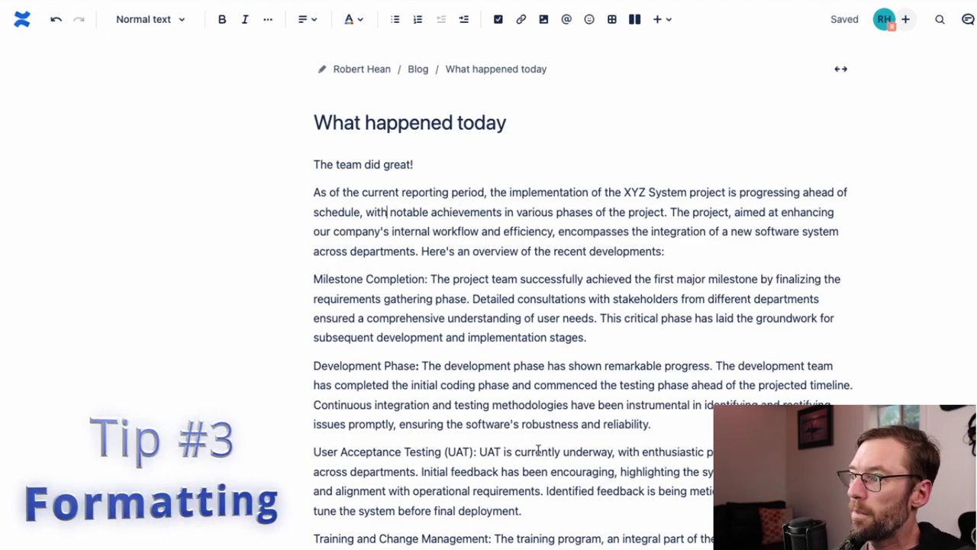
# Bold the 'Milestone Completion:' and 'Development Phase:' lead-ins.
pyautogui.scroll(-2, 538, 450)
pyautogui.scroll(-1, 538, 451)
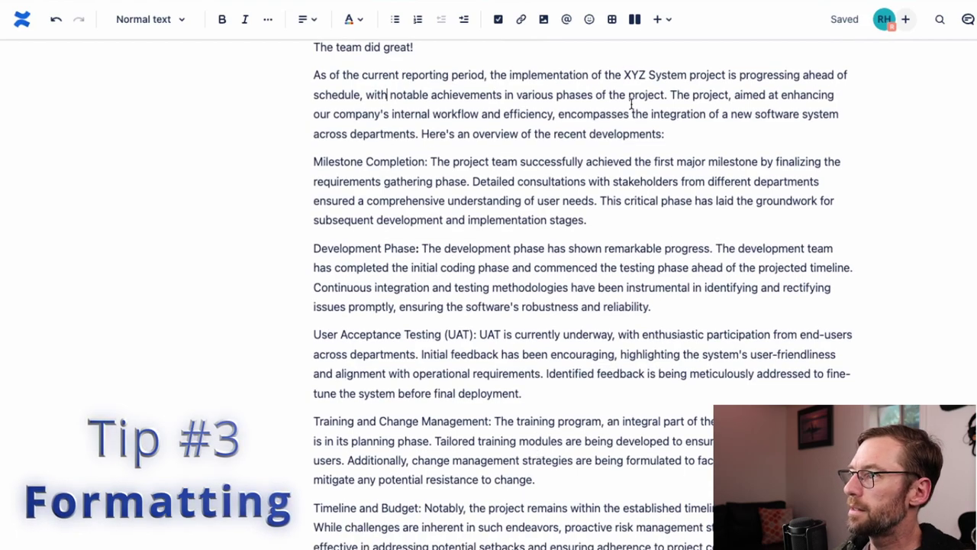
pyautogui.moveTo(617, 73); pyautogui.dragTo(687, 75)
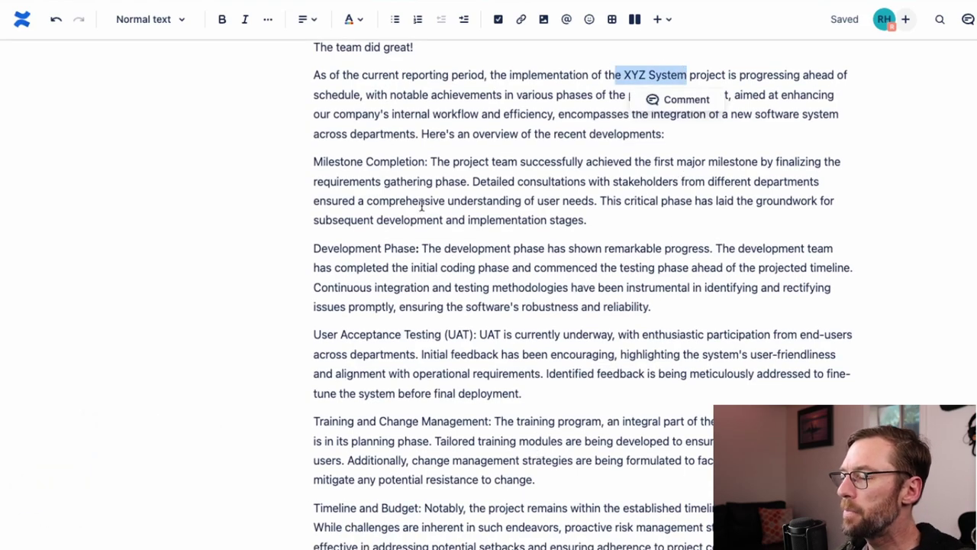
pyautogui.moveTo(351, 161); pyautogui.dragTo(390, 161)
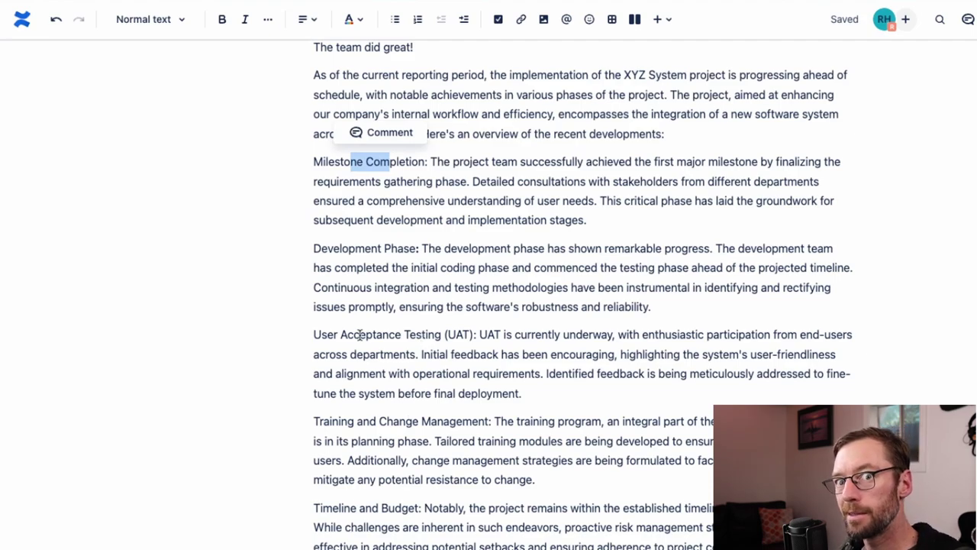
pyautogui.click(509, 353)
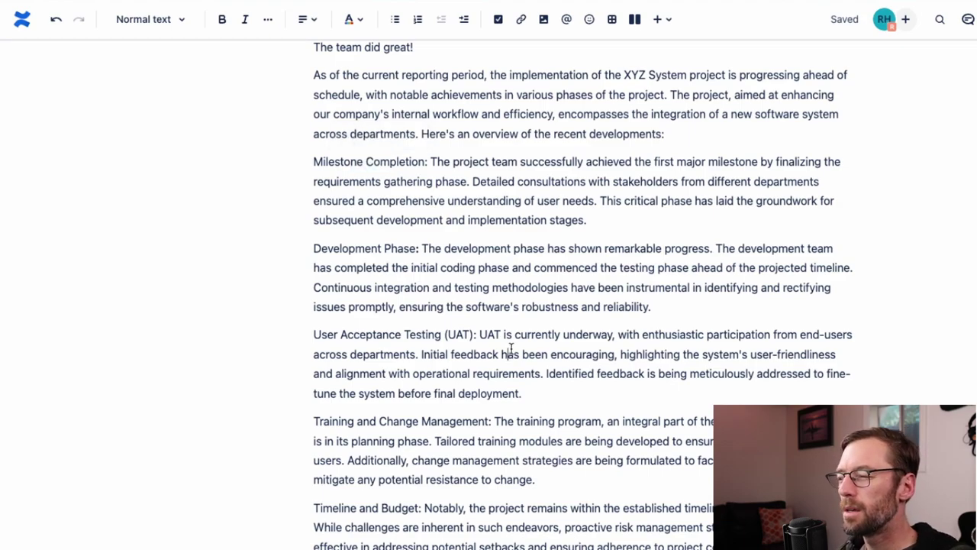
pyautogui.scroll(3, 510, 336)
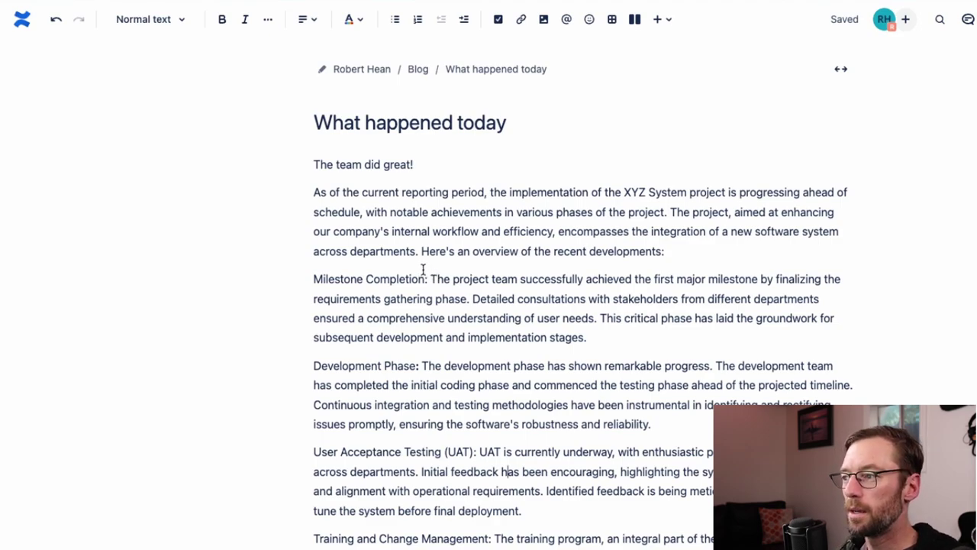
pyautogui.moveTo(429, 276); pyautogui.dragTo(306, 283)
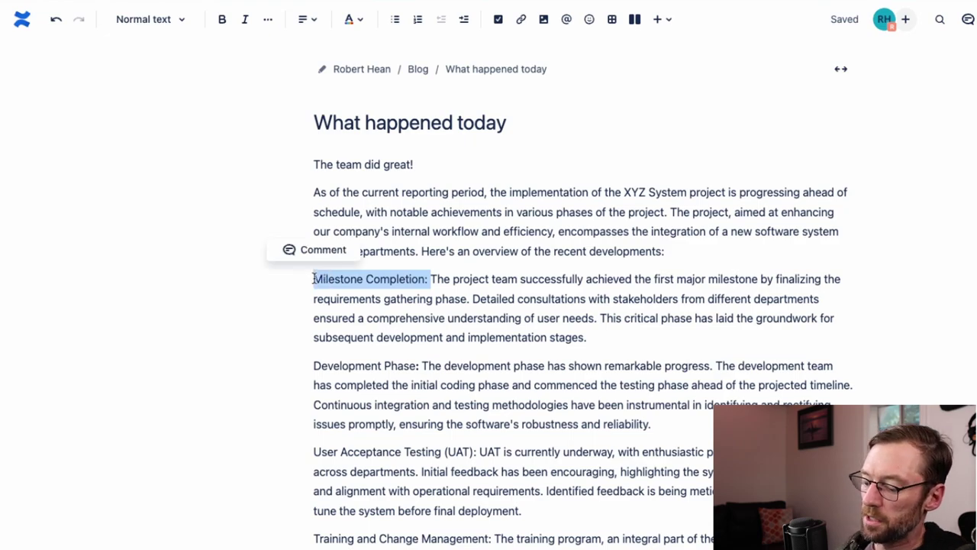
pyautogui.hotkey('ctrl', 'b')
pyautogui.moveTo(422, 366); pyautogui.dragTo(305, 367)
pyautogui.hotkey('ctrl', 'b')
# Bold the 'User Acceptance Testing (UAT):' and 'Training and Change Management:' lead-ins.
pyautogui.moveTo(479, 452); pyautogui.dragTo(303, 457)
pyautogui.hotkey('ctrl', 'b')
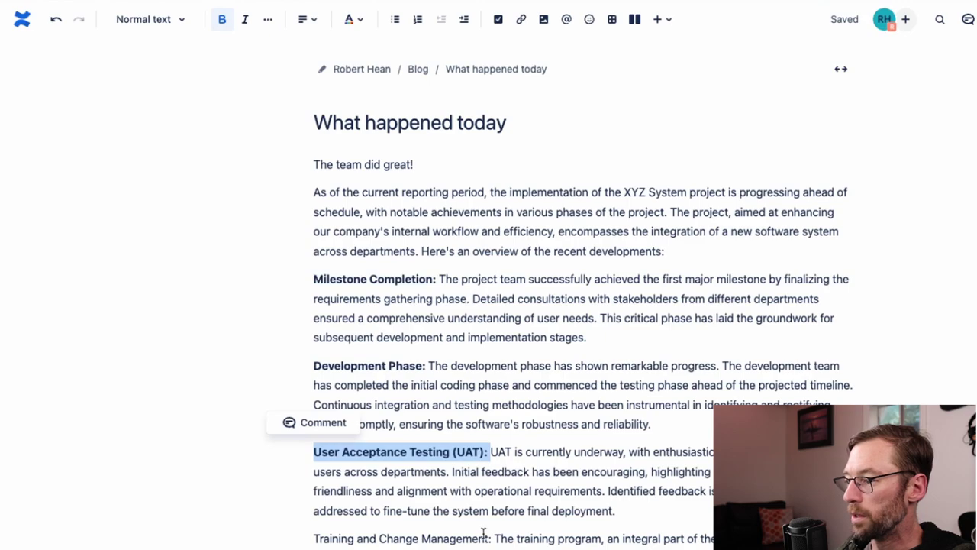
pyautogui.moveTo(490, 538); pyautogui.dragTo(310, 539)
pyautogui.hotkey('ctrl', 'b')
pyautogui.scroll(-3, 489, 381)
pyautogui.moveTo(430, 515); pyautogui.dragTo(309, 517)
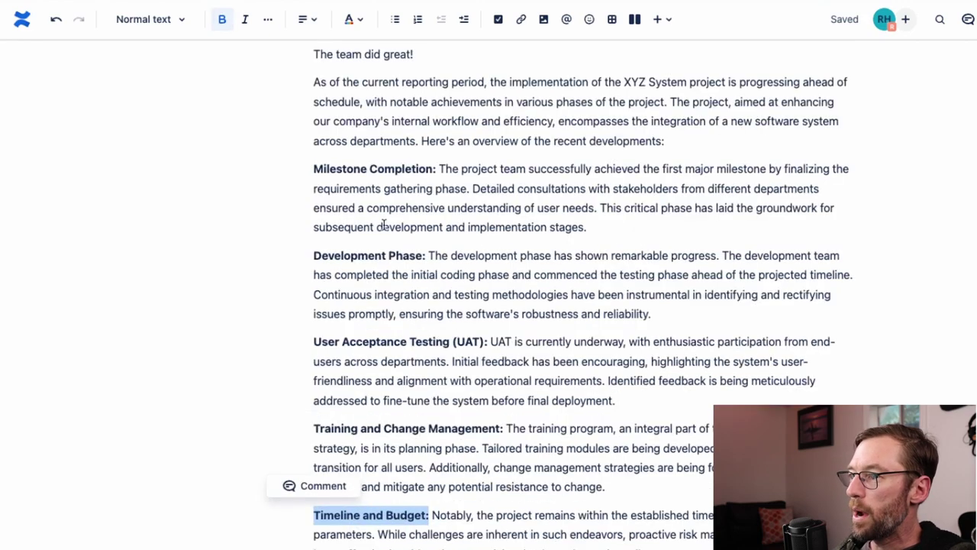
pyautogui.click(442, 244)
# Prefix the Milestone Completion and Development Phase paragraphs with '1.' and '2.' to start a numbered list.
pyautogui.click(314, 170)
pyautogui.write('1.')
pyautogui.click(313, 254)
pyautogui.write('2/')
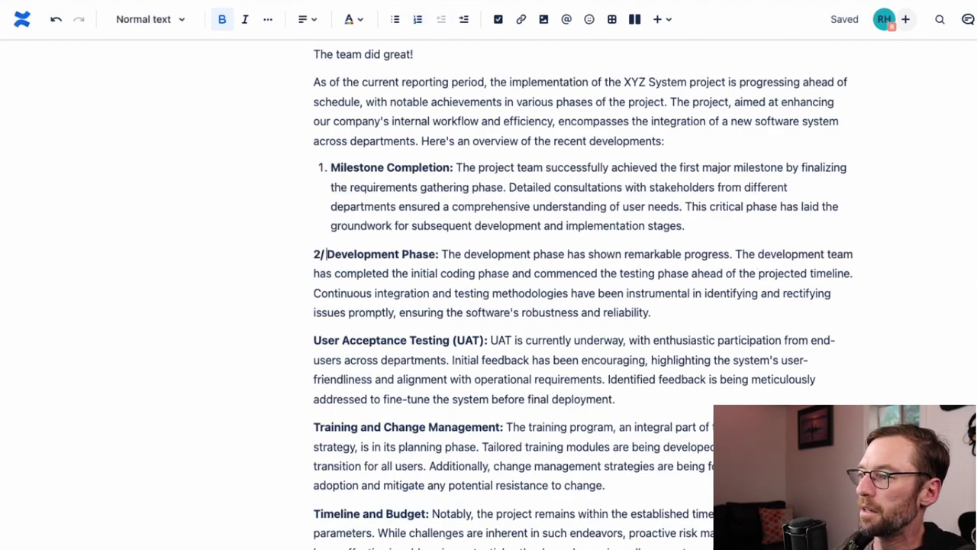
pyautogui.press('BackSpace')
pyautogui.write('.')
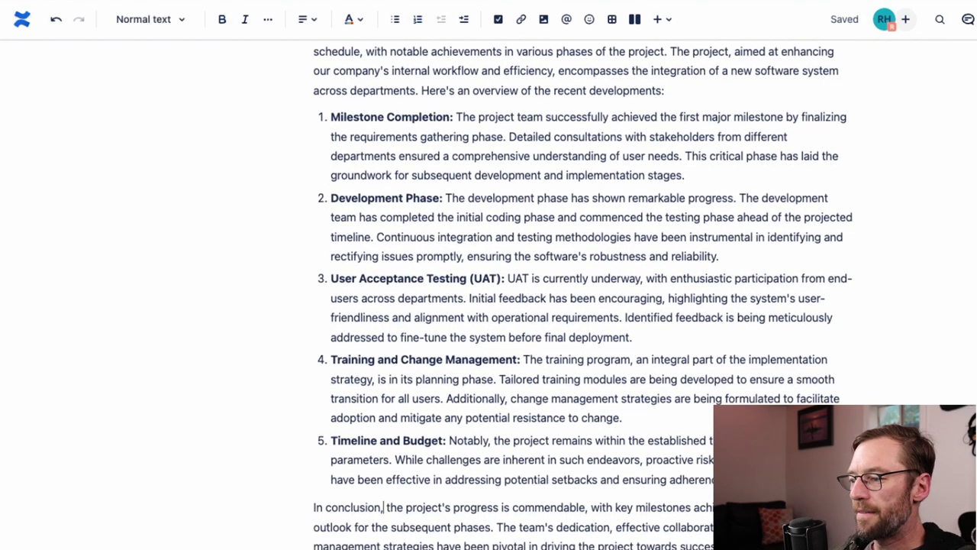
pyautogui.click(310, 510)
# Add a blank line before 'In conclusion' and a '# Developments' heading above the numbered list.
pyautogui.press('Return')
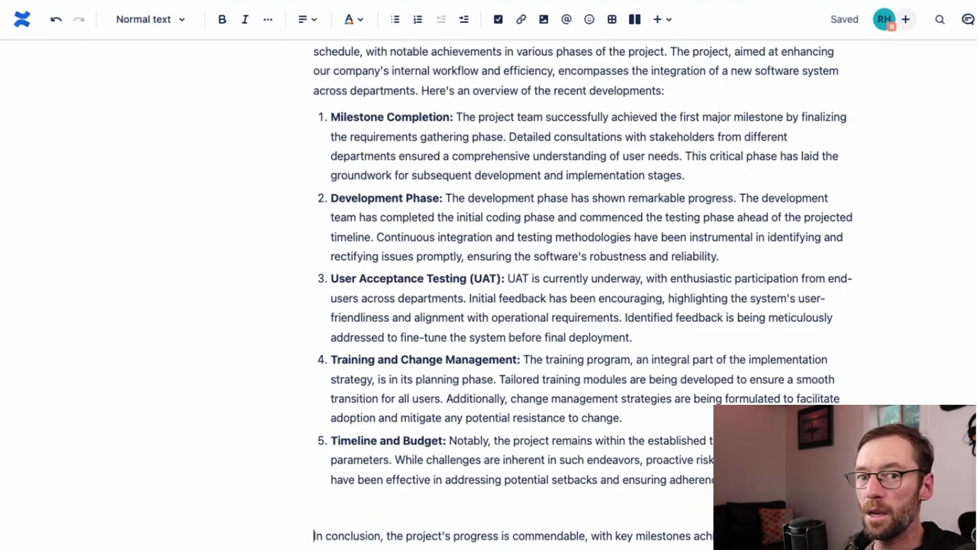
pyautogui.scroll(5, 700, 251)
pyautogui.click(700, 251)
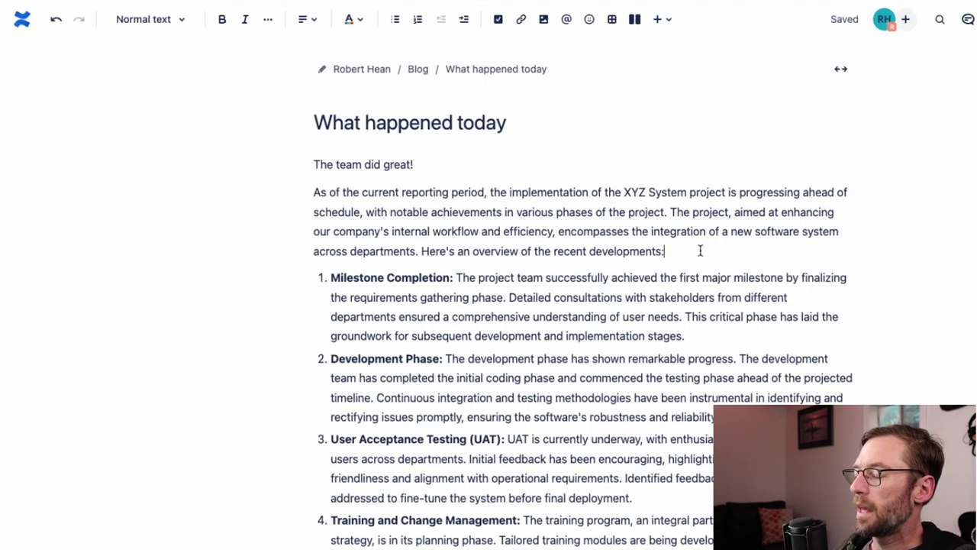
pyautogui.press('Return')
pyautogui.write('# Developments')
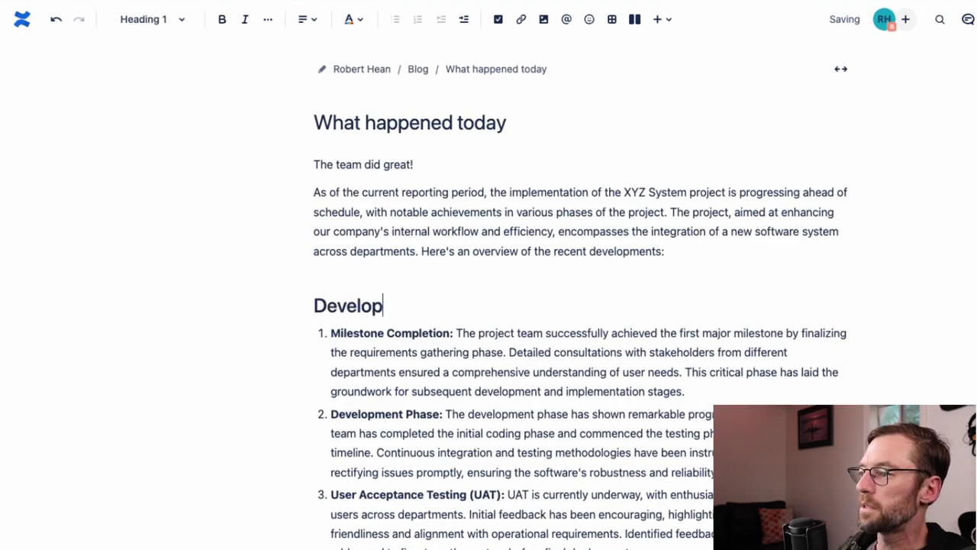
pyautogui.scroll(-4, 469, 324)
pyautogui.scroll(3, 468, 323)
pyautogui.scroll(-2, 469, 324)
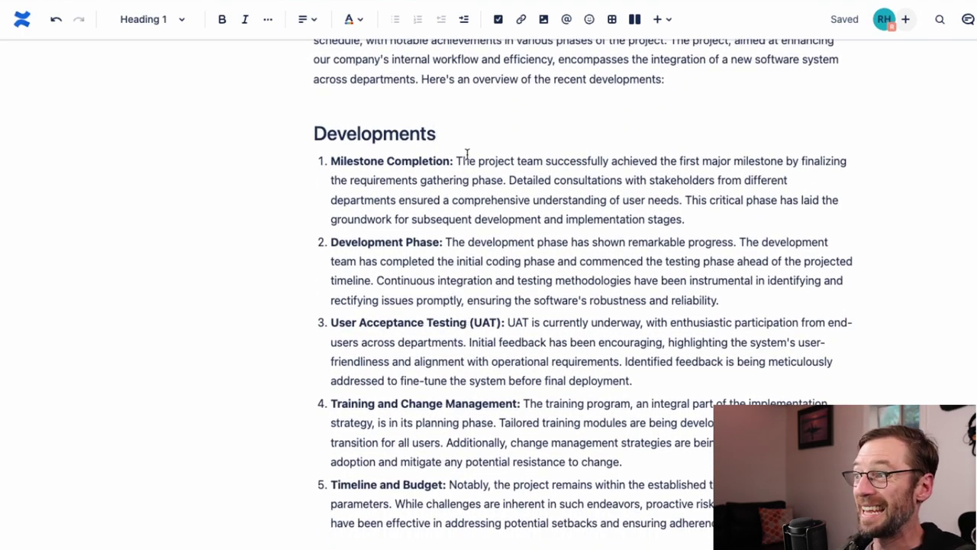
pyautogui.click(329, 146)
pyautogui.scroll(1, 403, 356)
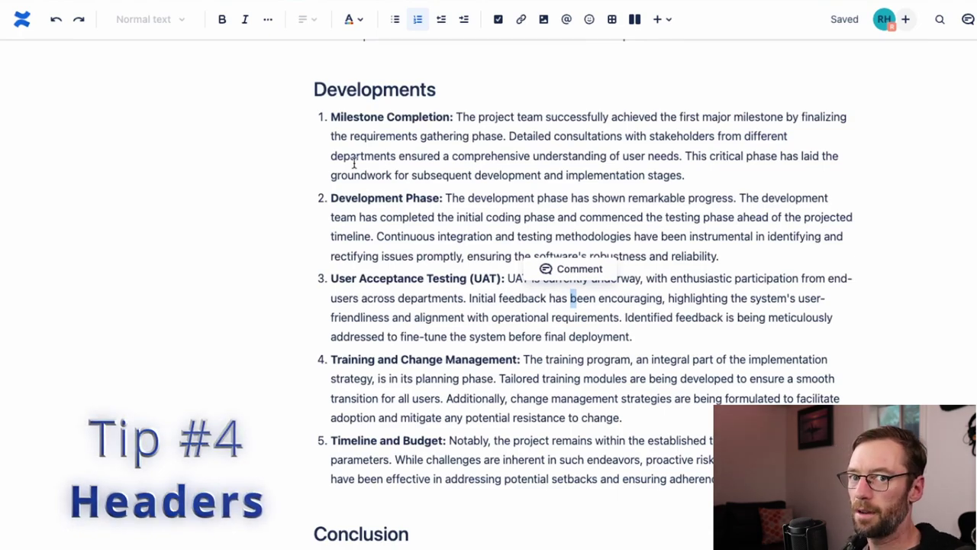
# Select the Developments heading and check its text style, leaving it unchanged.
pyautogui.click(415, 137)
pyautogui.scroll(2, 496, 169)
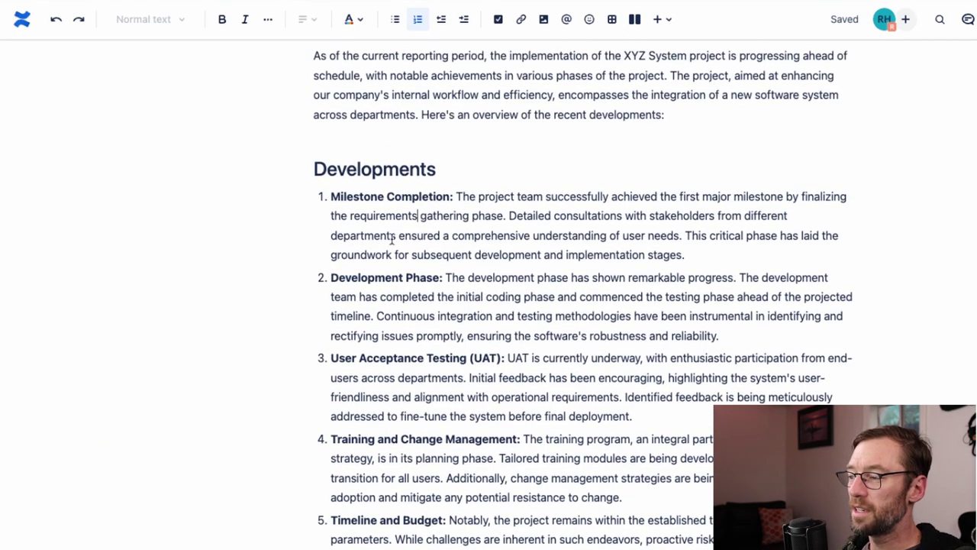
pyautogui.scroll(3, 399, 166)
pyautogui.moveTo(470, 214); pyautogui.dragTo(301, 214)
pyautogui.click(337, 269)
pyautogui.doubleClick(341, 268)
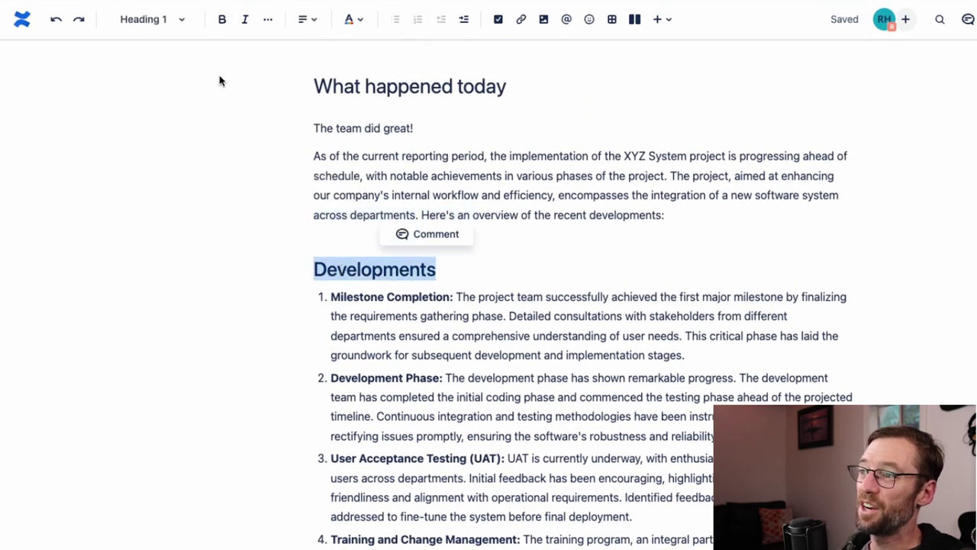
pyautogui.click(168, 22)
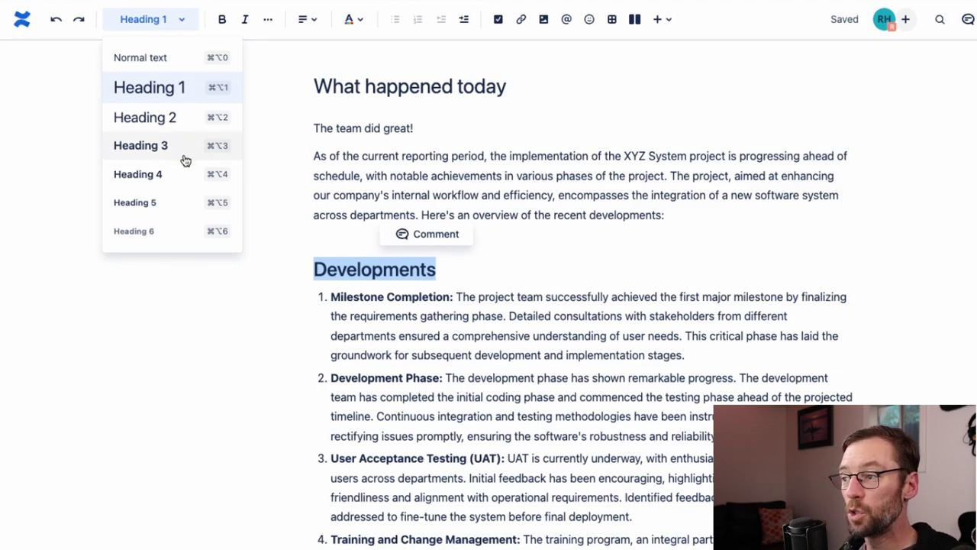
pyautogui.click(355, 273)
pyautogui.moveTo(481, 262); pyautogui.dragTo(318, 269)
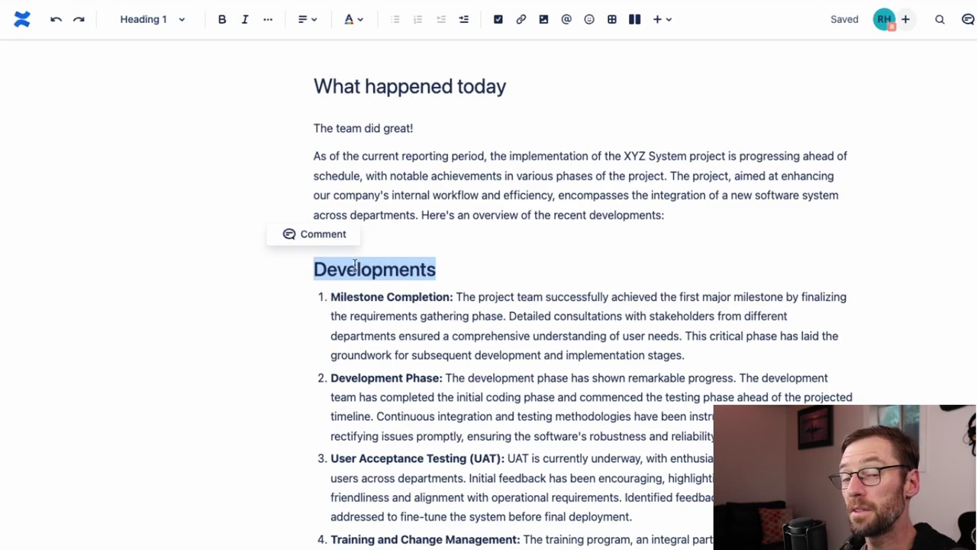
# Remove Milestone Completion from the list, split off its description, drop the colon, and make it Heading 2.
pyautogui.click(330, 301)
pyautogui.press('BackSpace')
pyautogui.click(440, 298)
pyautogui.press('Return')
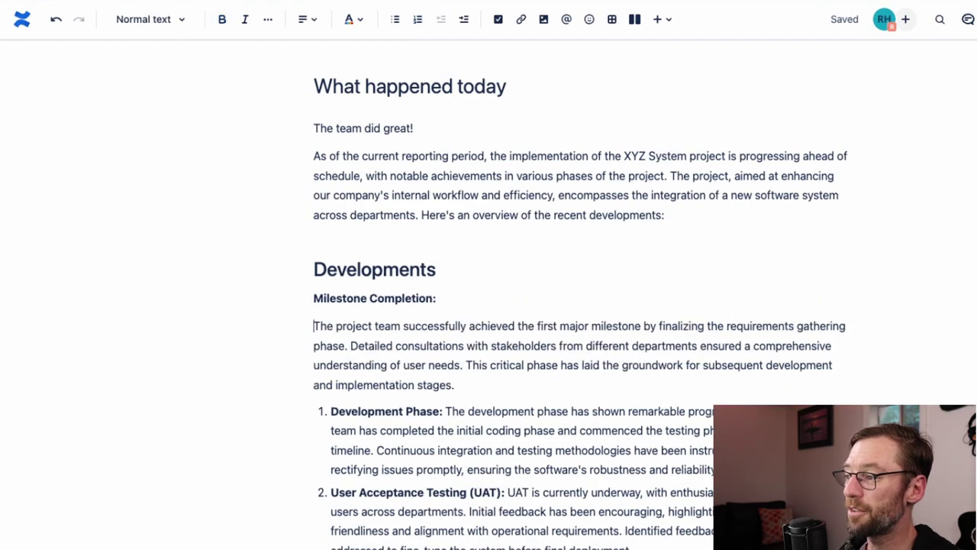
pyautogui.click(442, 299)
pyautogui.press('BackSpace')
pyautogui.moveTo(433, 299); pyautogui.dragTo(312, 305)
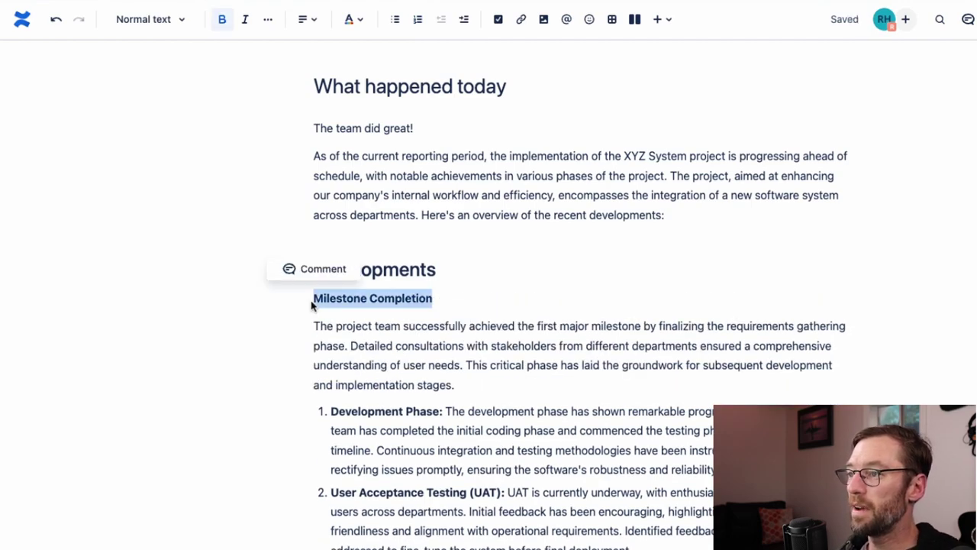
pyautogui.click(157, 20)
pyautogui.click(161, 118)
pyautogui.click(427, 392)
pyautogui.scroll(-2, 427, 391)
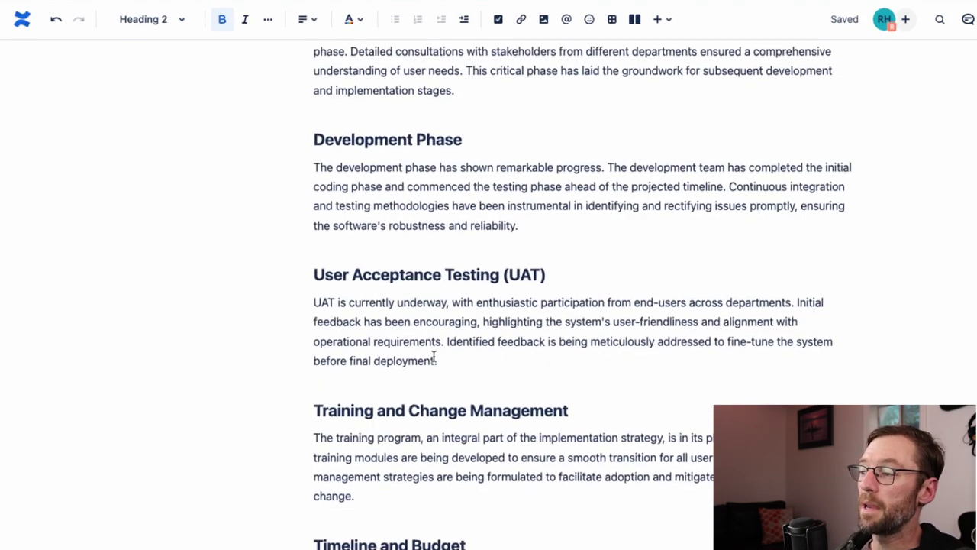
pyautogui.scroll(4, 435, 357)
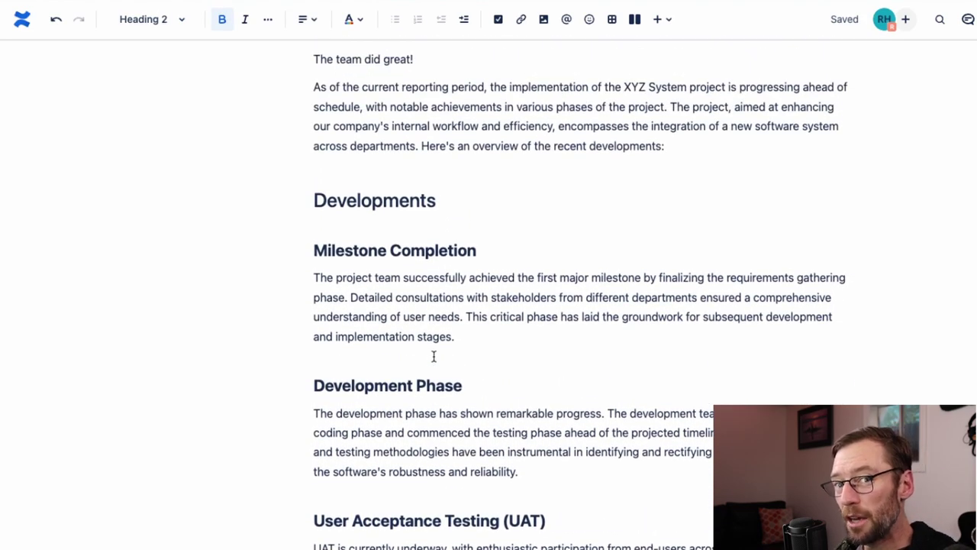
pyautogui.scroll(2, 434, 357)
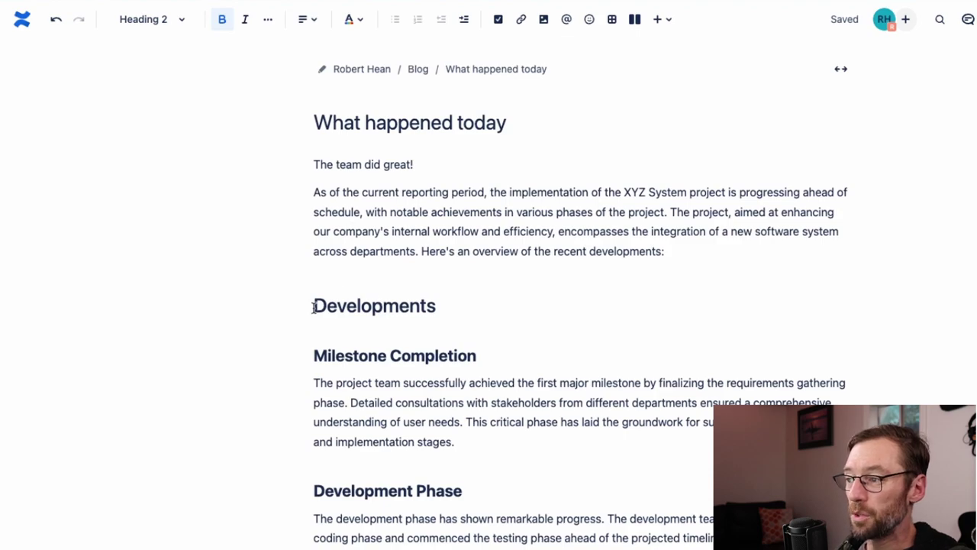
# Insert a Table of contents macro via /table on a new line above Developments.
pyautogui.press('Return')
pyautogui.write('/')
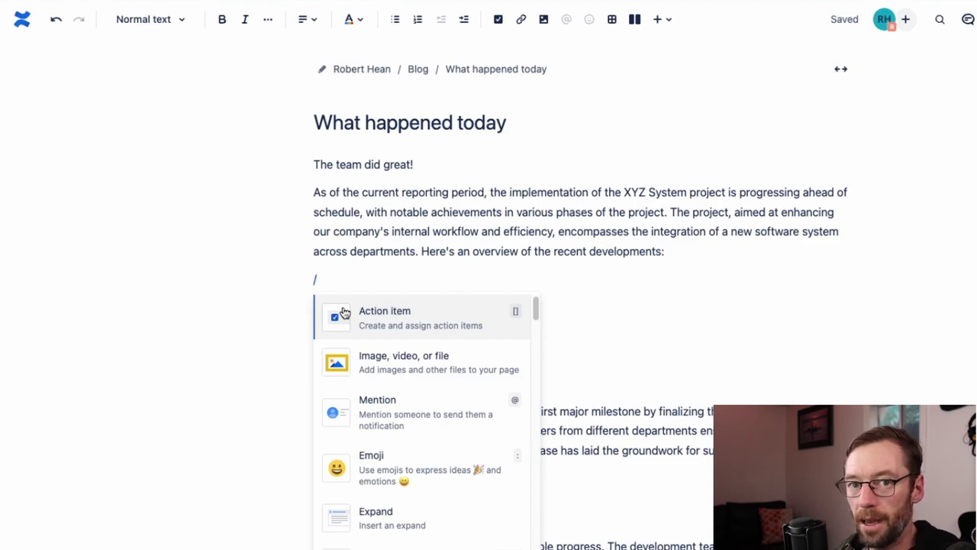
pyautogui.write('table')
pyautogui.press('Down')
pyautogui.press('Return')
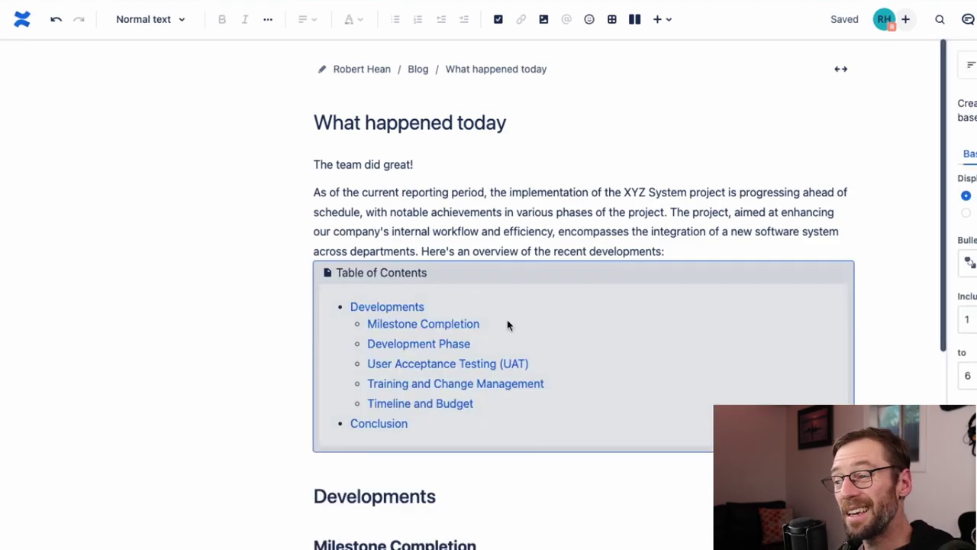
pyautogui.scroll(-2, 463, 383)
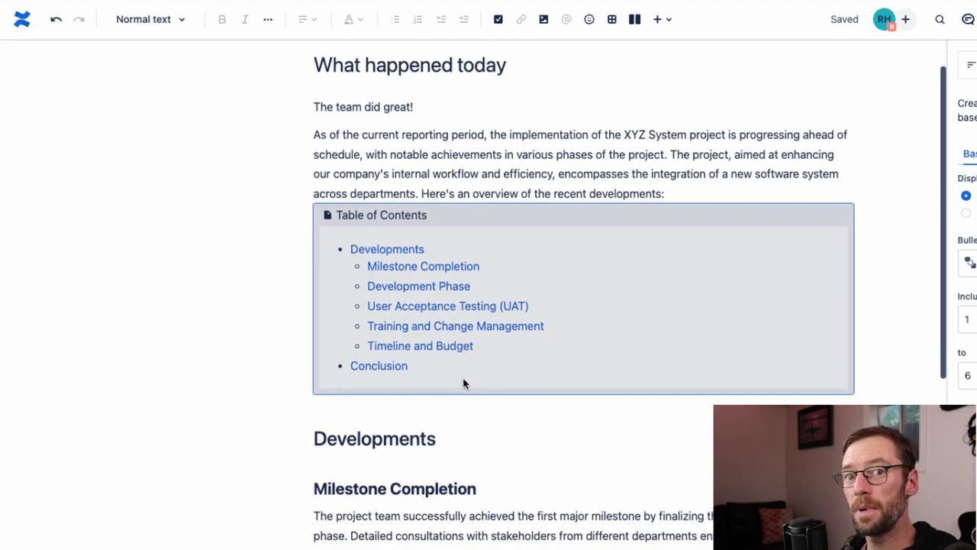
pyautogui.scroll(-4, 524, 459)
pyautogui.scroll(-10, 463, 381)
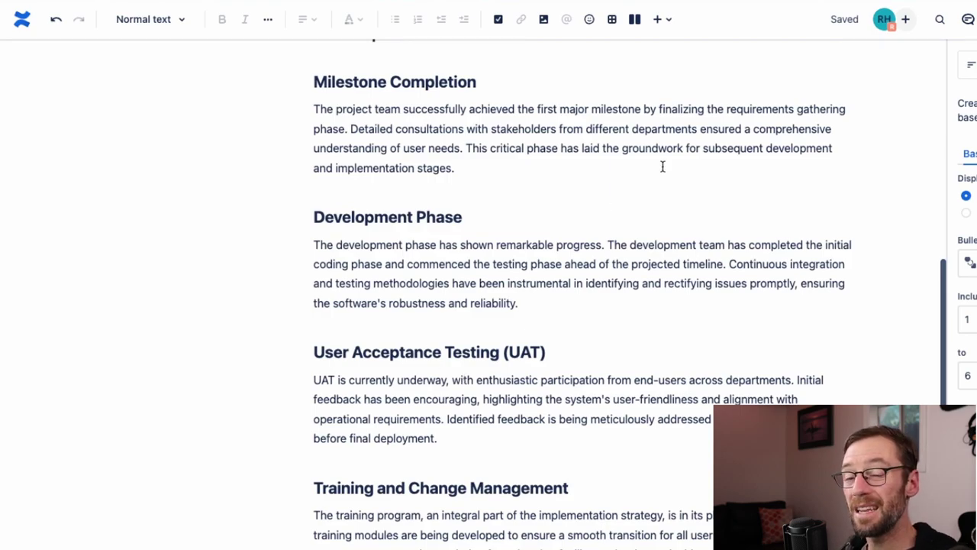
# Publish the update and copy a link to the Development Phase heading.
pyautogui.click(968, 40)
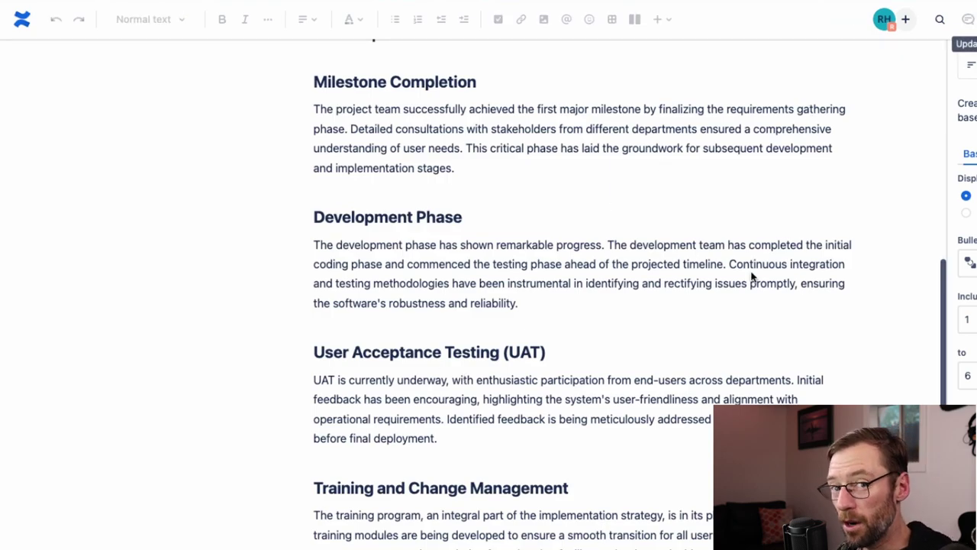
pyautogui.scroll(-7, 496, 489)
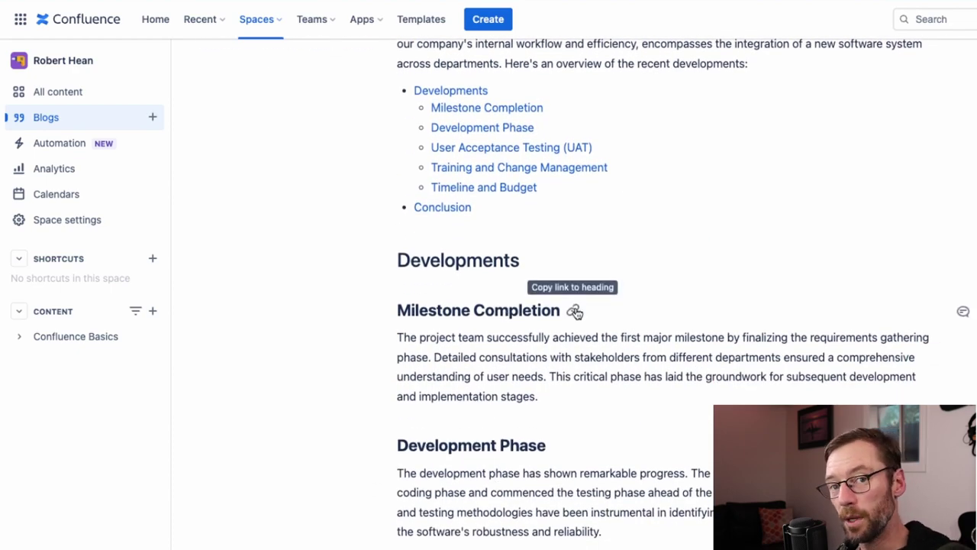
pyautogui.click(560, 448)
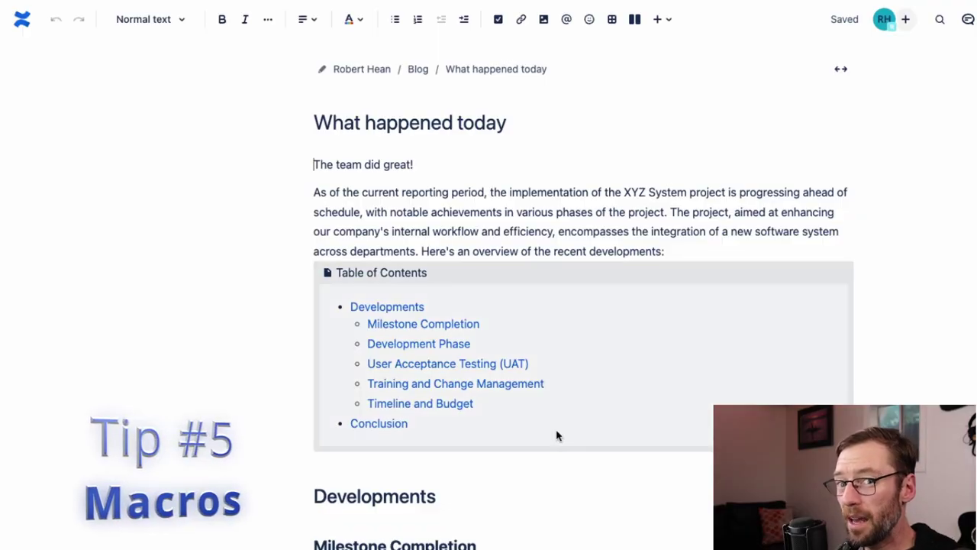
# Insert an empty line between the Table of Contents macro and the Developments heading.
pyautogui.click(537, 279)
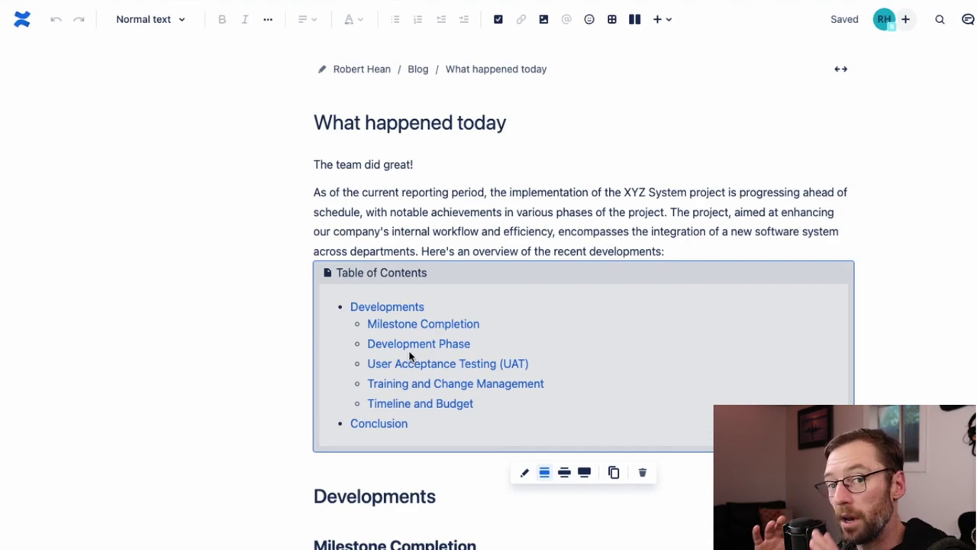
pyautogui.click(341, 467)
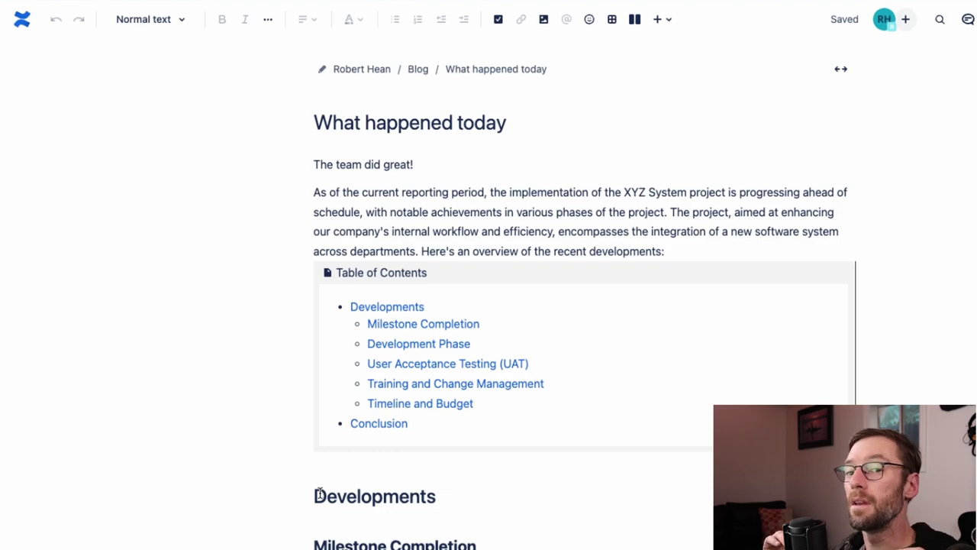
pyautogui.press('Return')
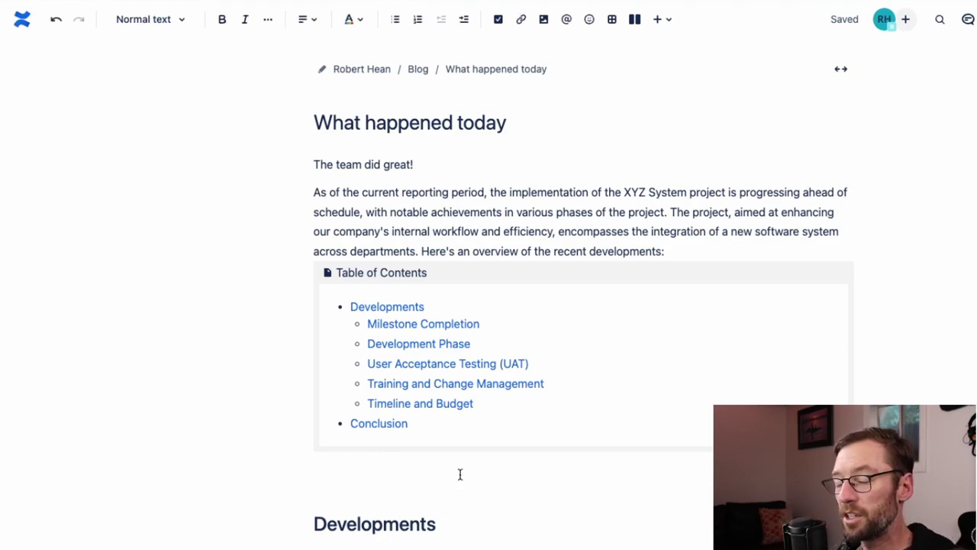
# Dismiss the '/' quick insert menu and browse the full list of insertable elements.
pyautogui.write('/')
pyautogui.scroll(-5, 415, 419)
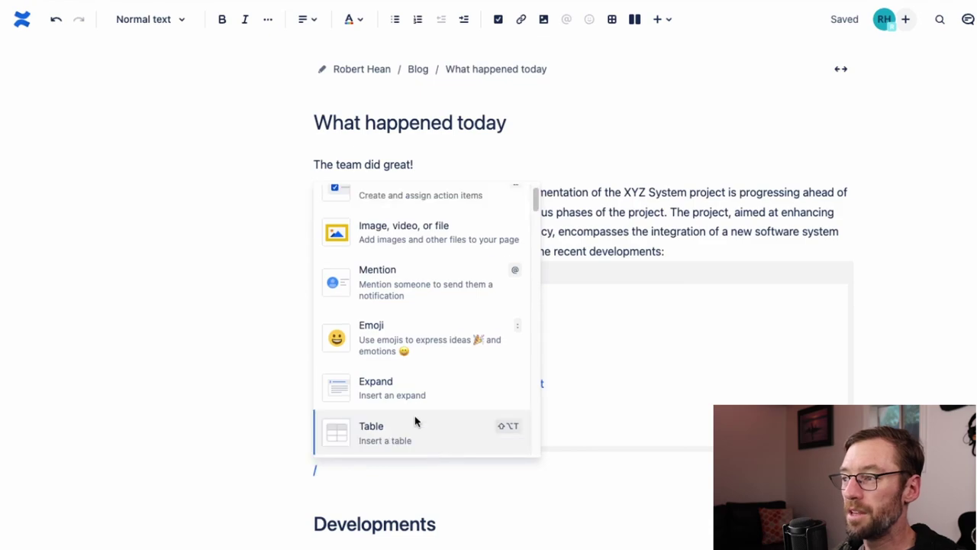
pyautogui.click(403, 490)
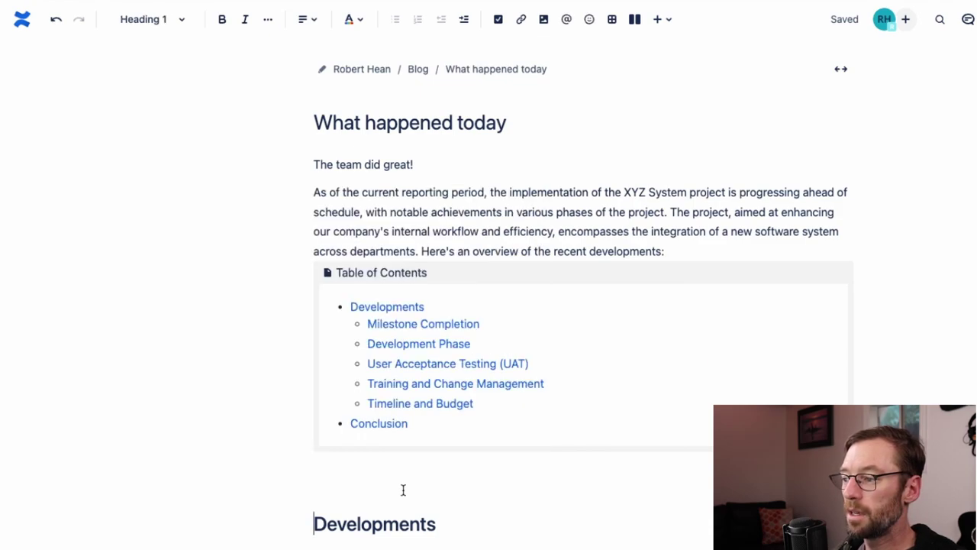
pyautogui.click(663, 26)
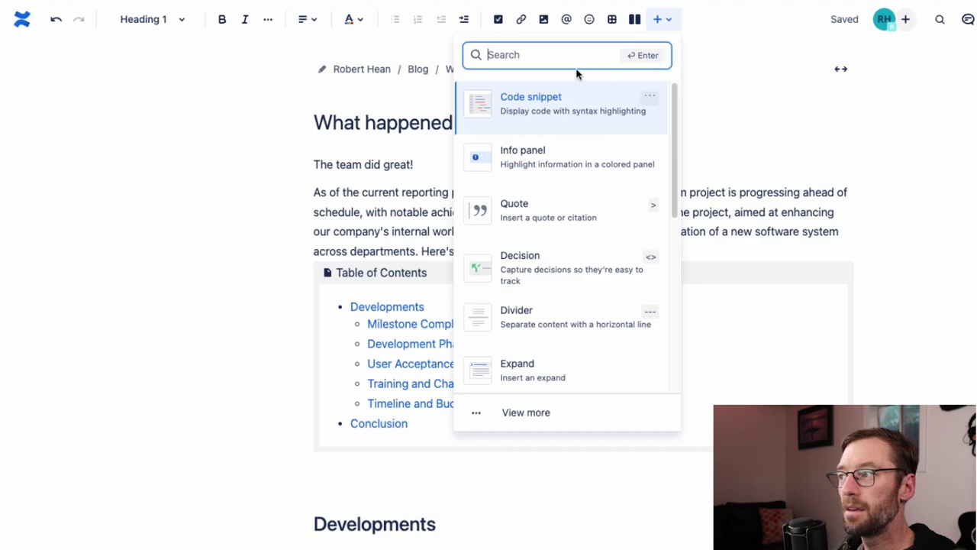
pyautogui.scroll(-3, 577, 205)
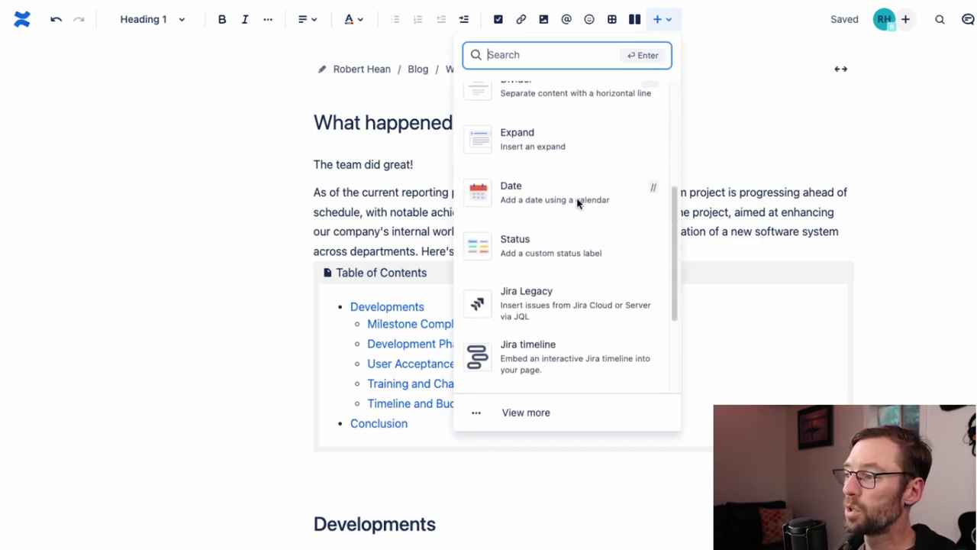
pyautogui.scroll(-3, 577, 203)
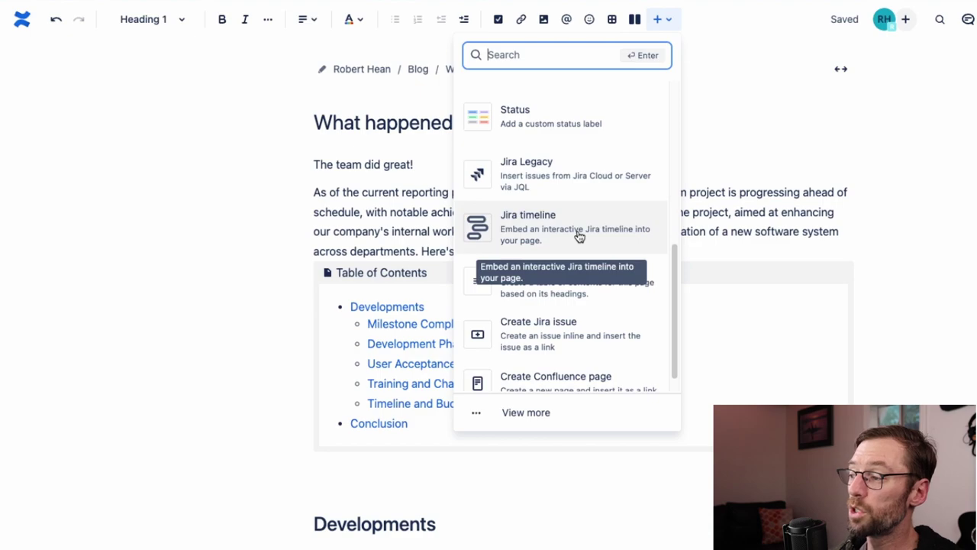
pyautogui.scroll(-1, 597, 222)
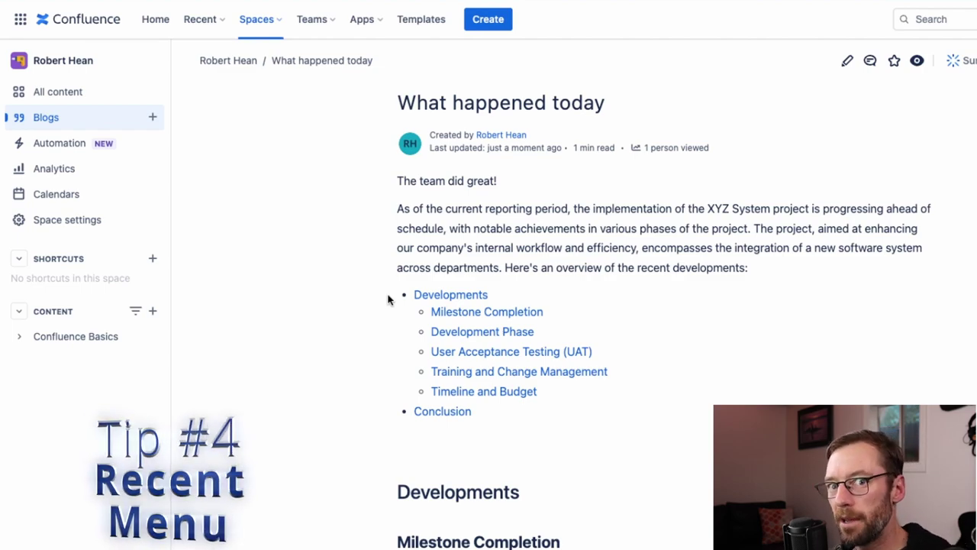
pyautogui.scroll(-1, 388, 300)
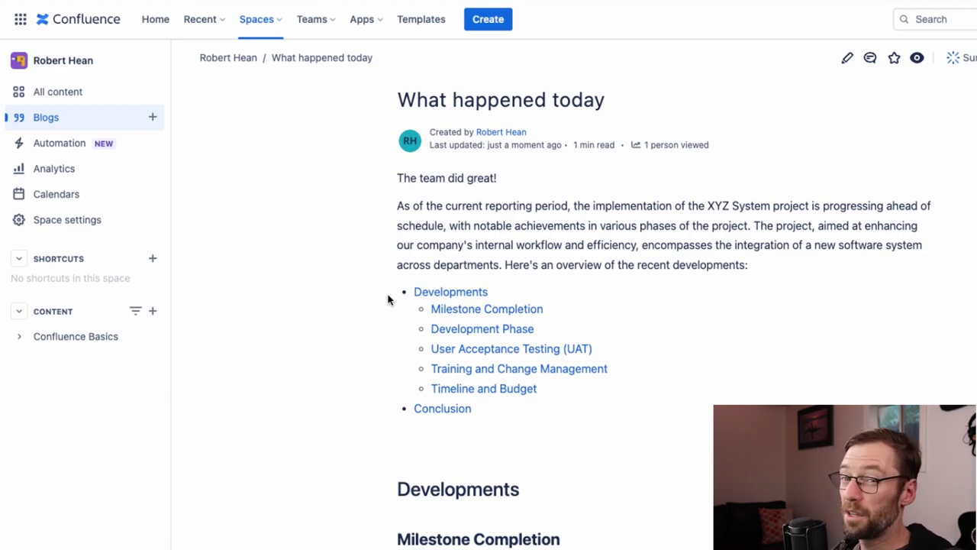
pyautogui.click(215, 23)
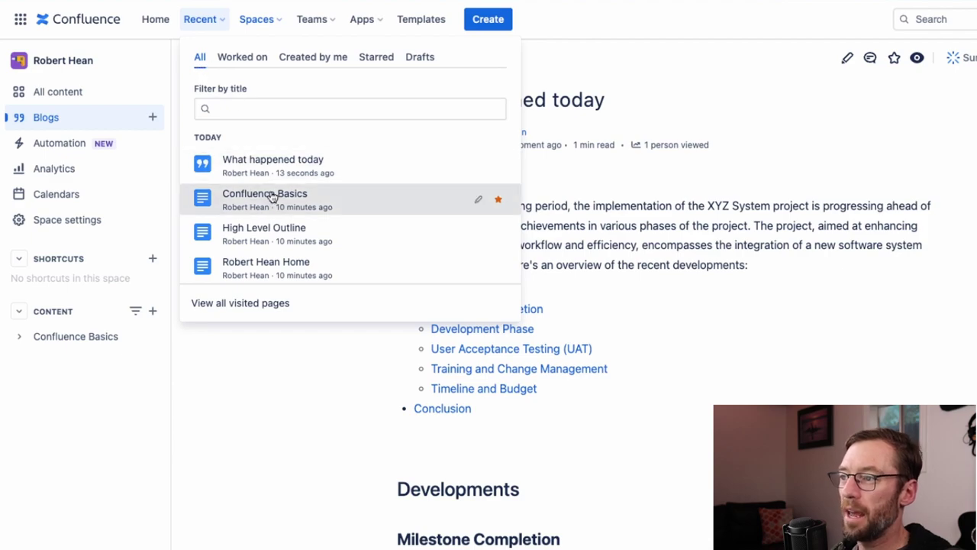
pyautogui.scroll(-1, 274, 197)
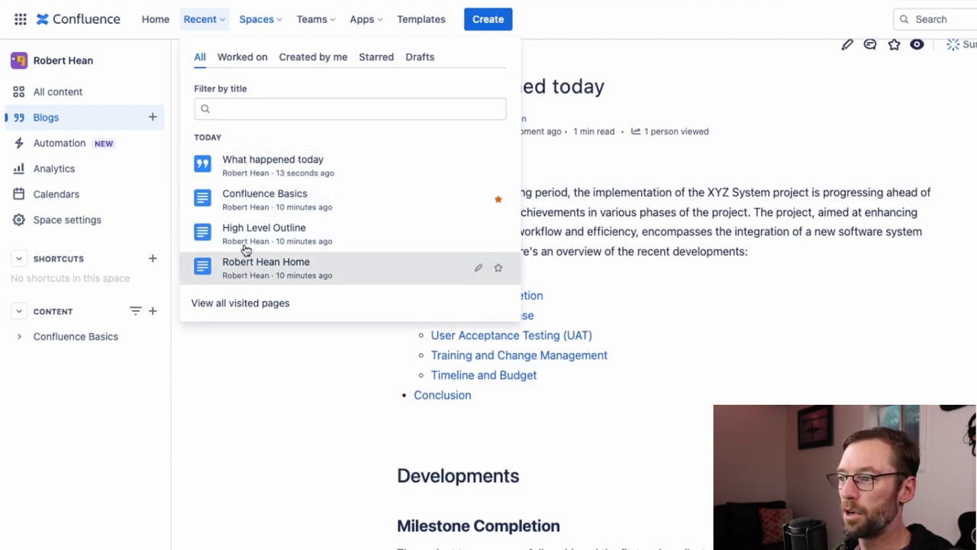
pyautogui.click(243, 57)
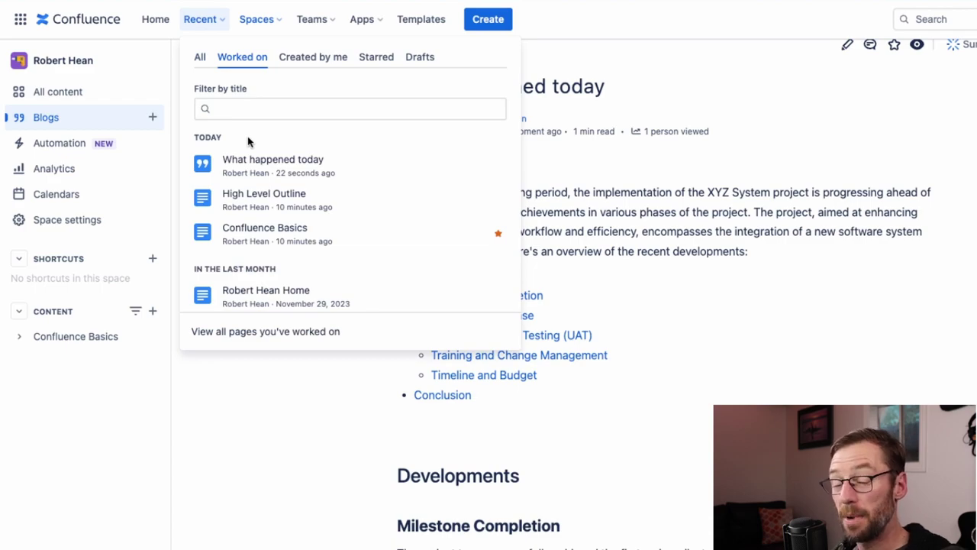
pyautogui.click(322, 59)
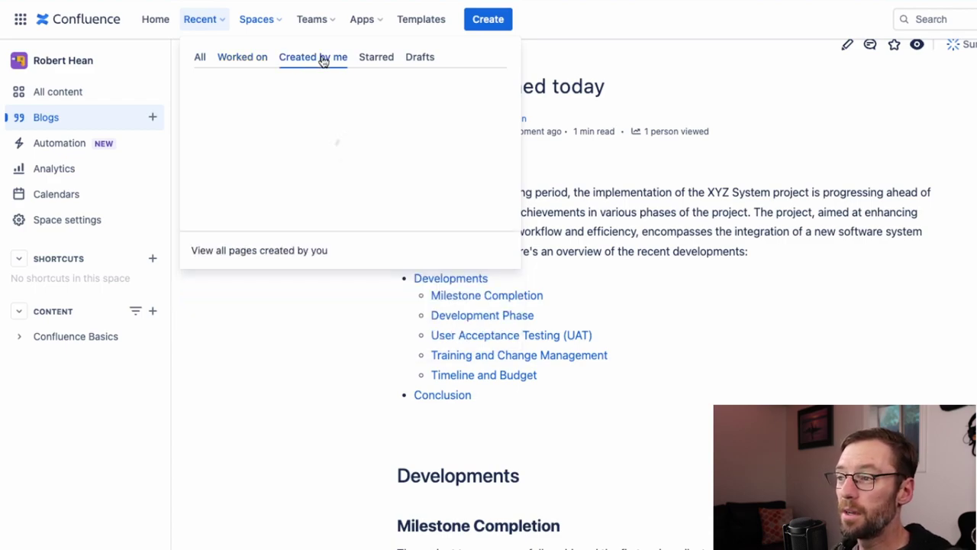
pyautogui.click(382, 65)
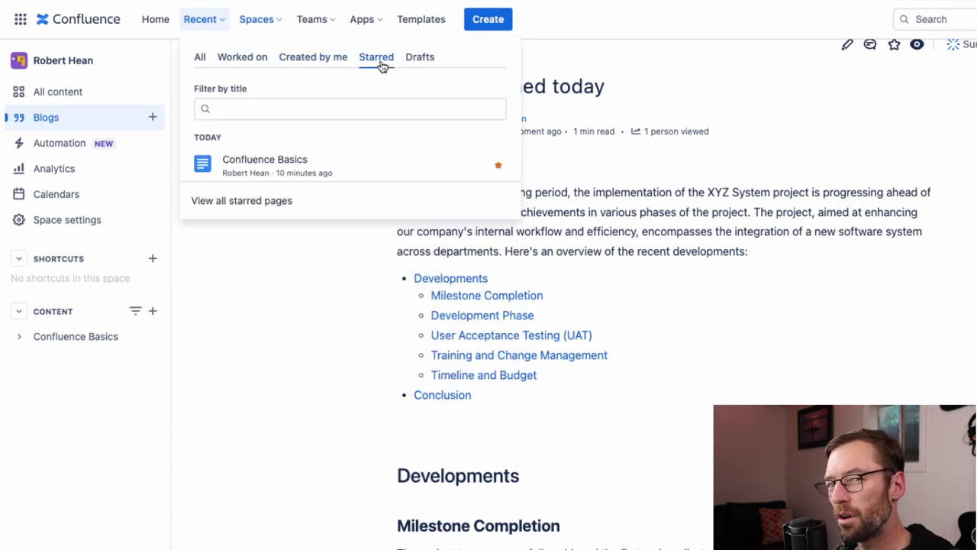
pyautogui.click(426, 59)
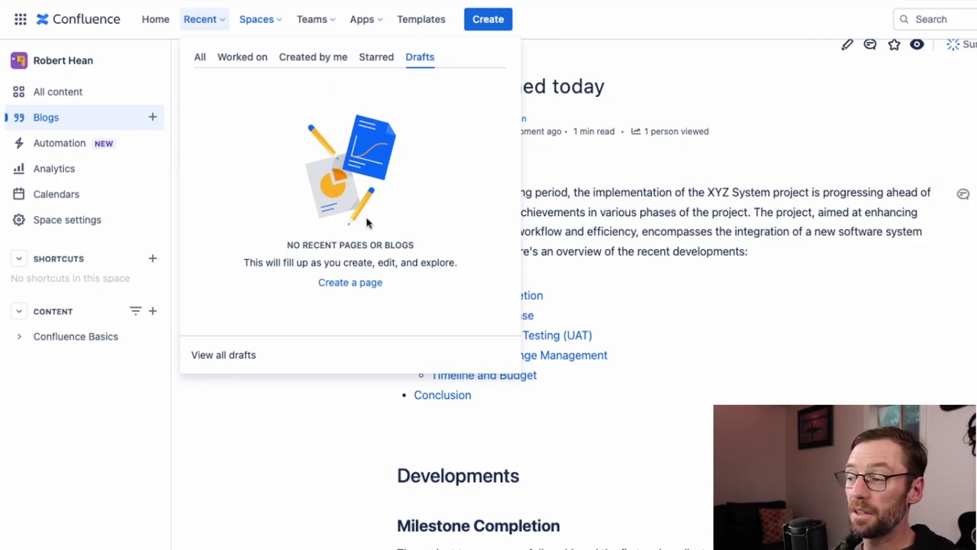
pyautogui.click(308, 456)
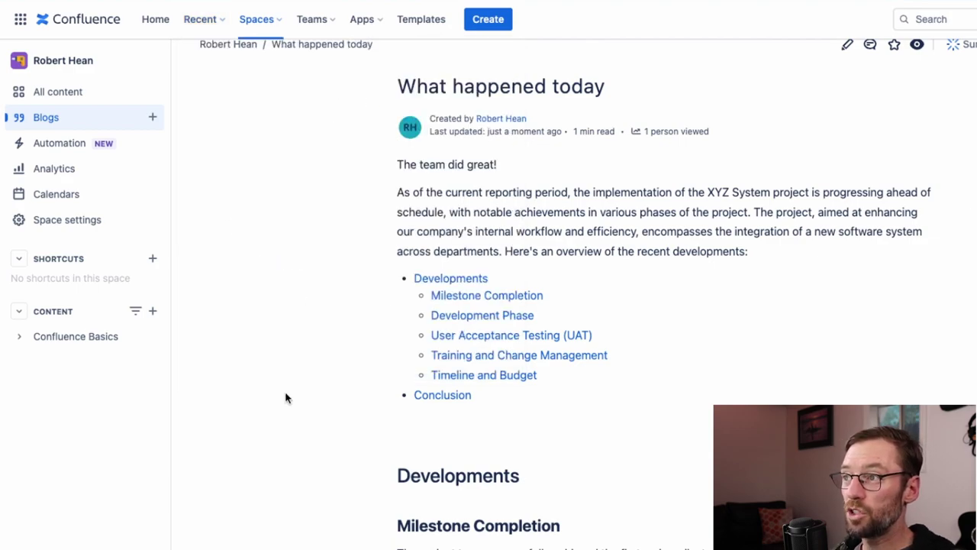
pyautogui.click(198, 26)
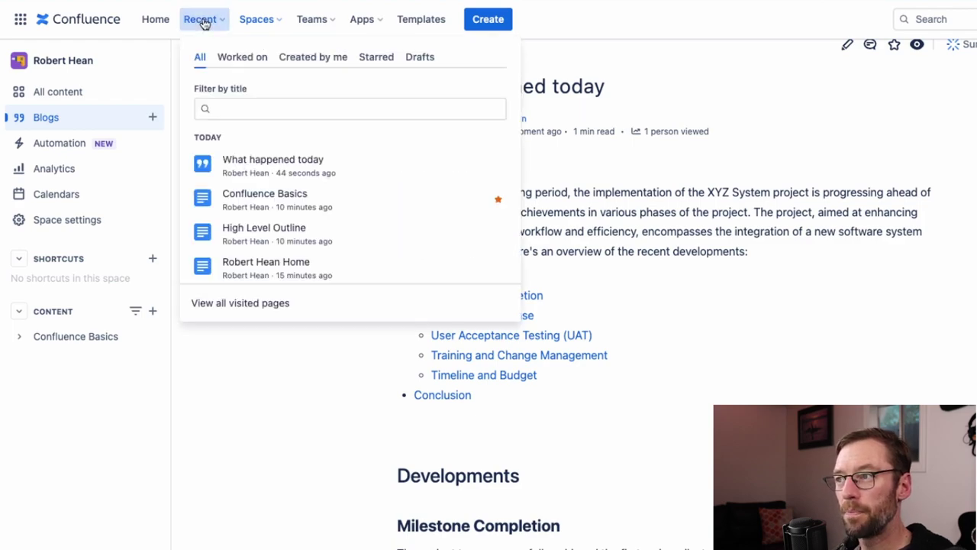
pyautogui.click(299, 374)
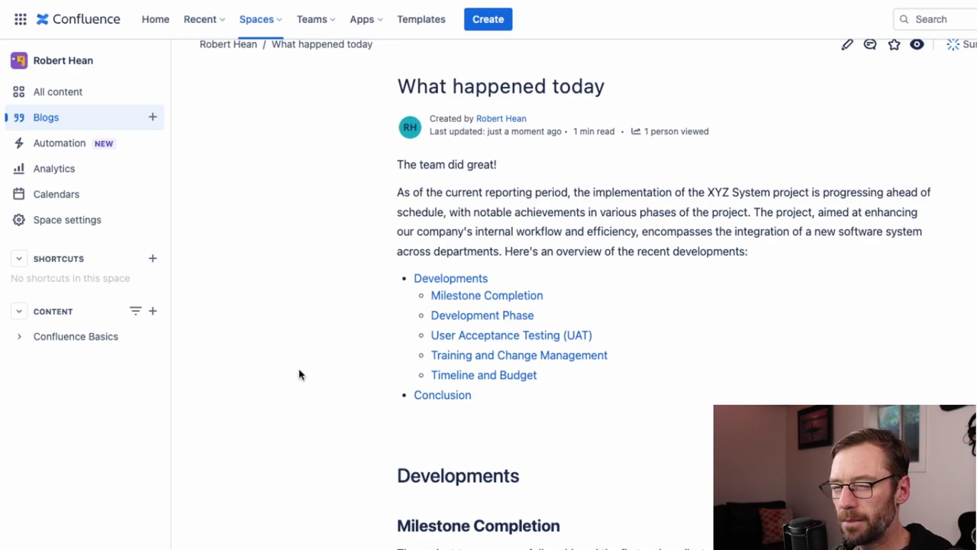
# Create the new label 'project' and attach it to the What happened today post.
pyautogui.scroll(-1, 509, 399)
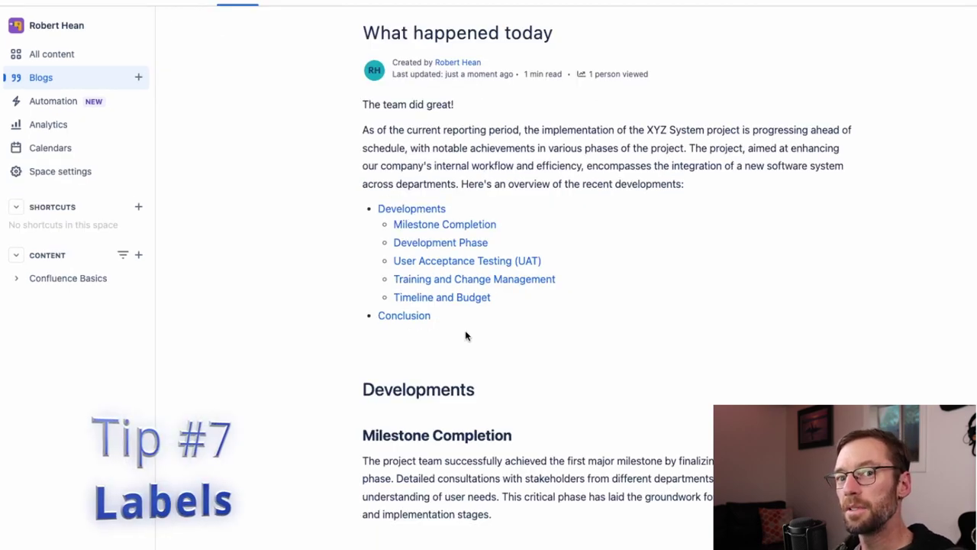
pyautogui.scroll(-10, 465, 336)
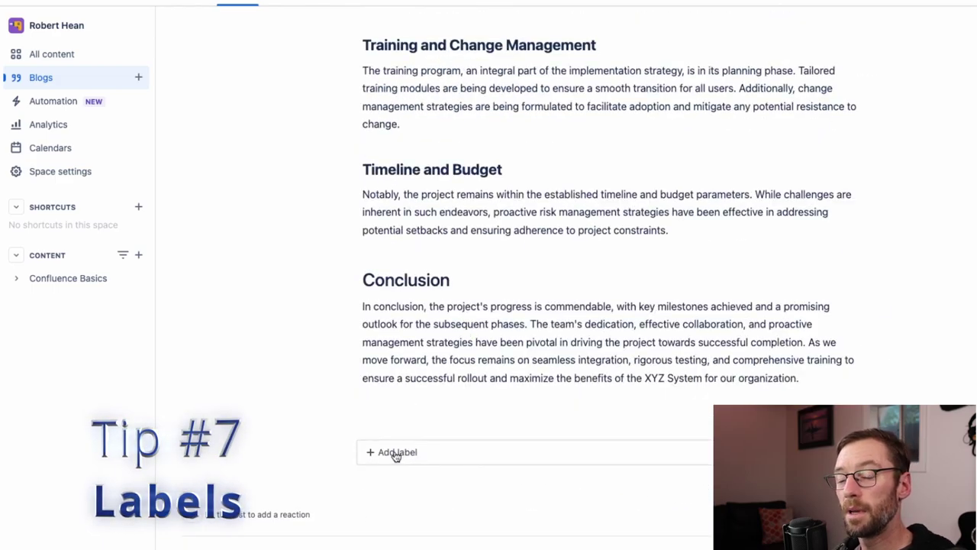
pyautogui.click(395, 453)
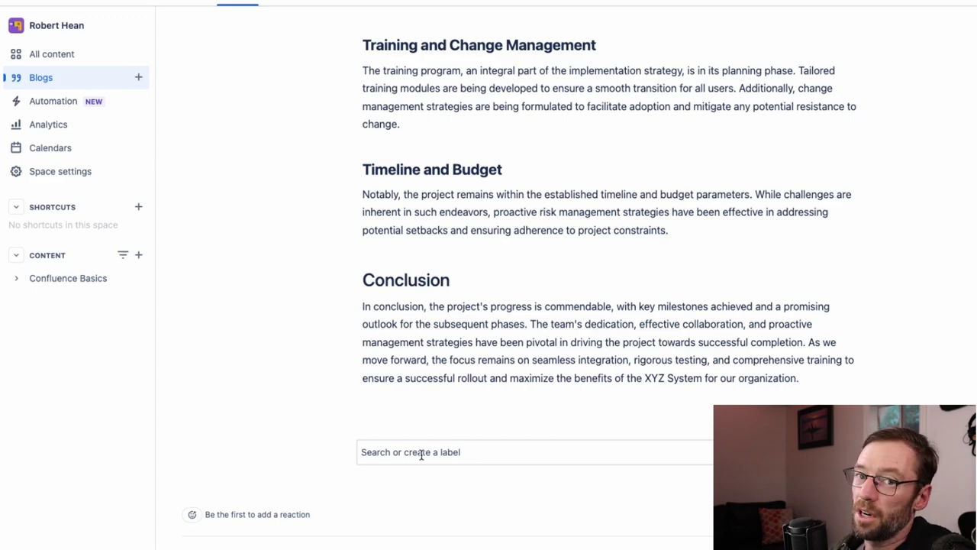
pyautogui.write('project')
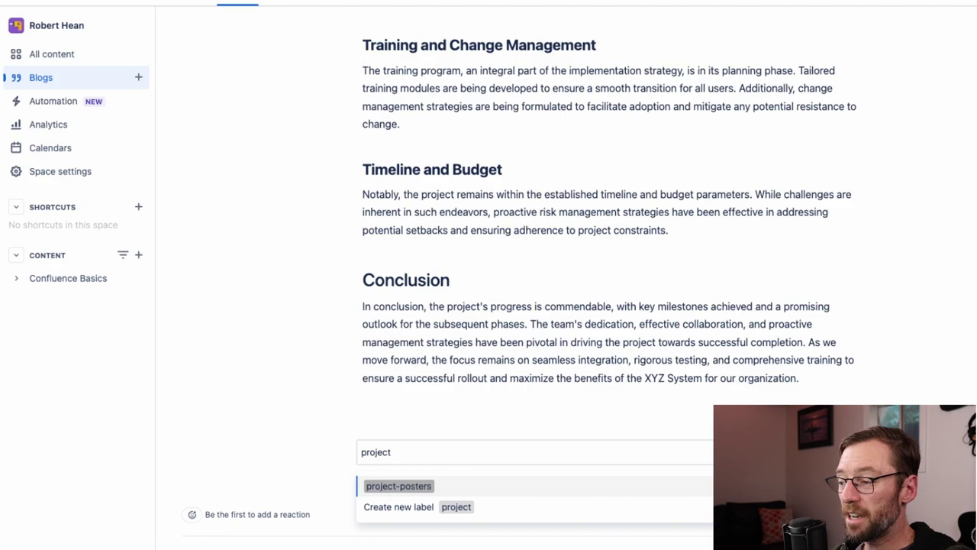
pyautogui.press('Down')
pyautogui.click(451, 515)
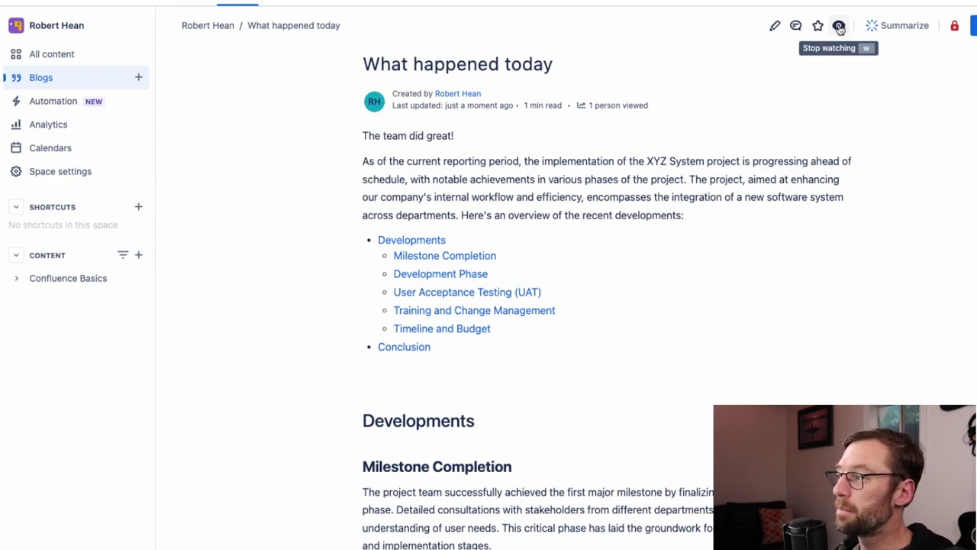
# Switch watching from all space content to new blog posts in the space.
pyautogui.click(840, 26)
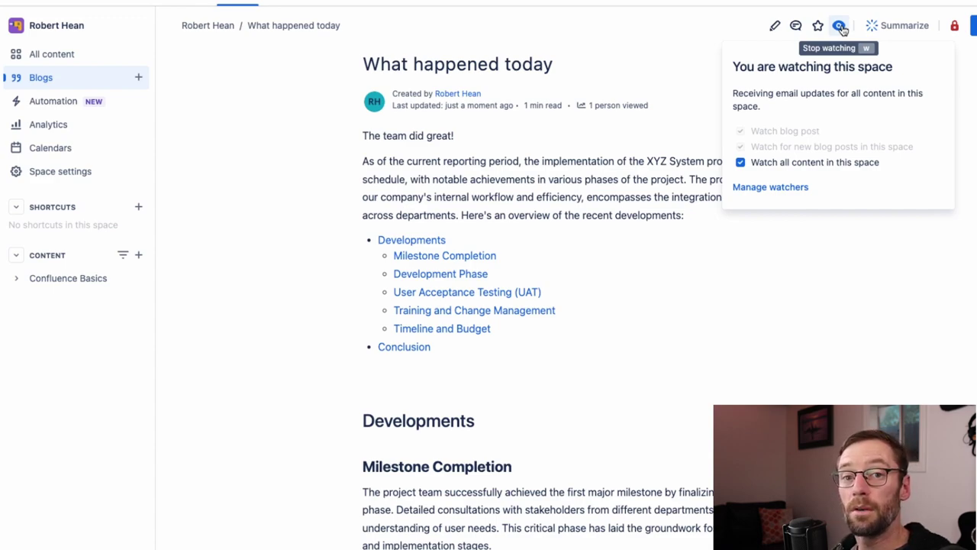
pyautogui.click(856, 165)
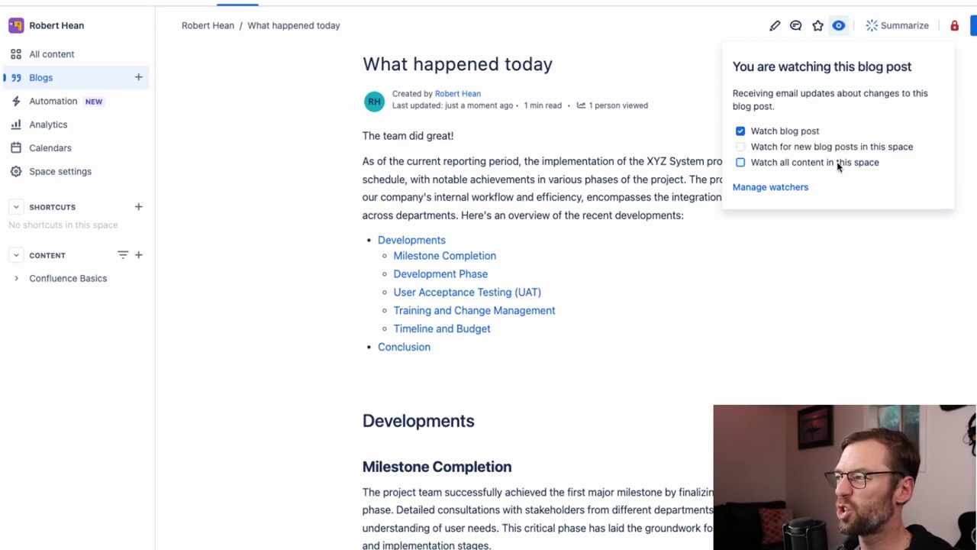
pyautogui.click(776, 150)
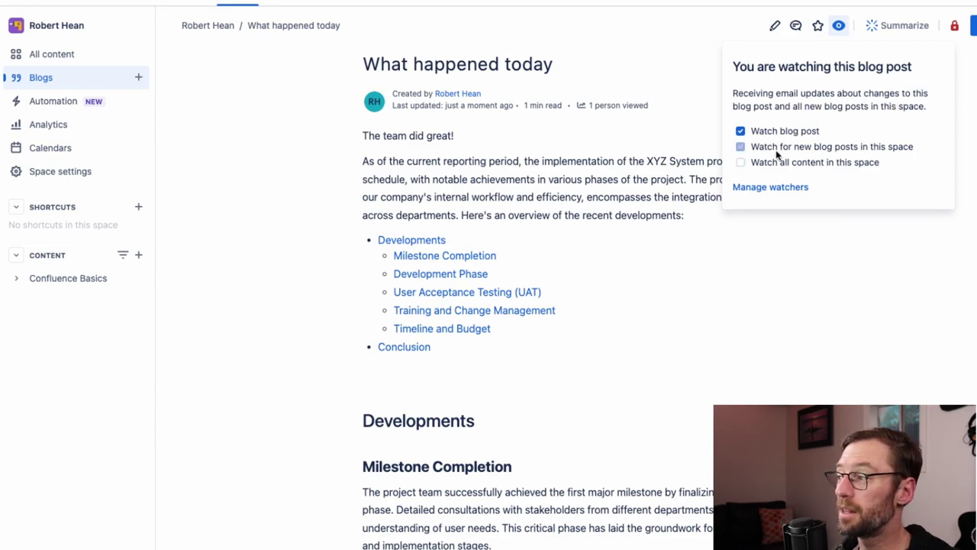
pyautogui.click(364, 171)
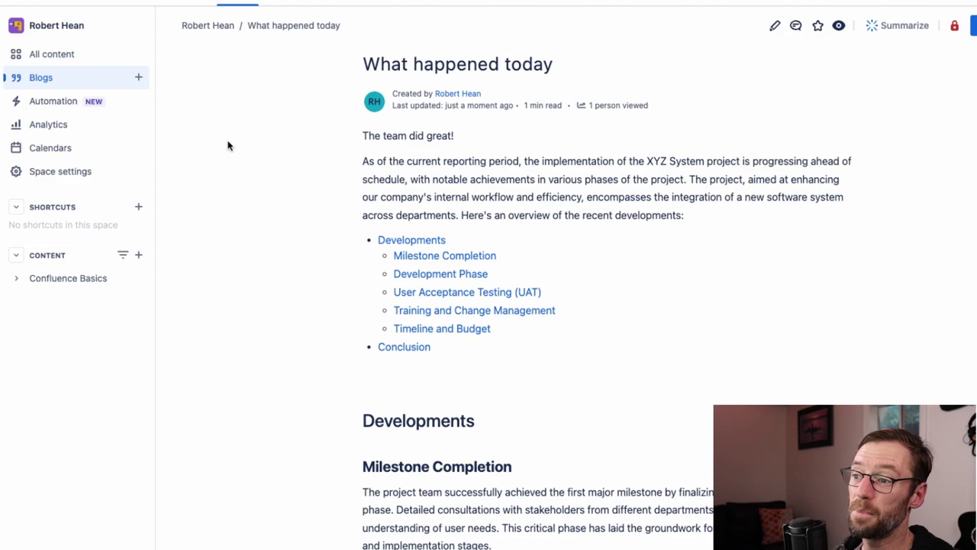
# Go to Confluence Basics from the sidebar content tree and view its watch options.
pyautogui.click(49, 278)
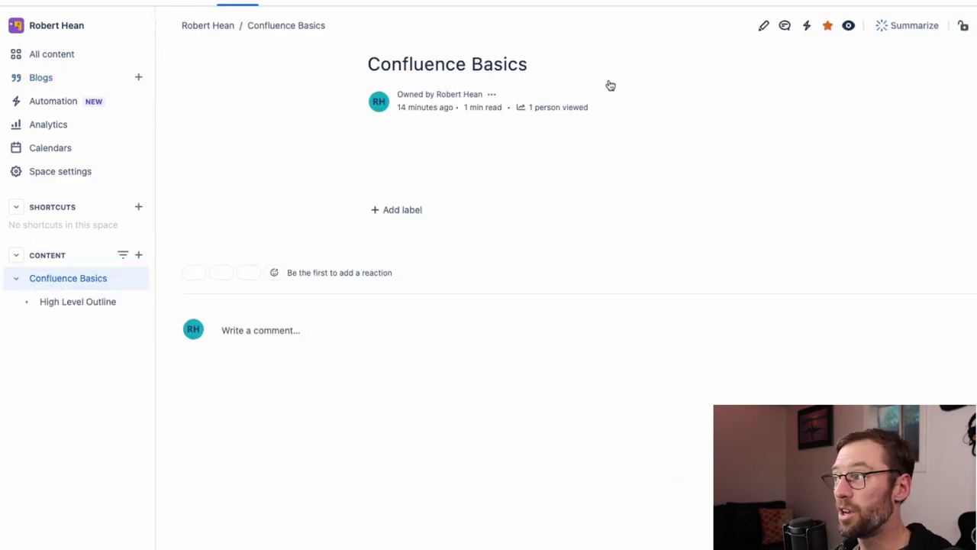
pyautogui.click(847, 29)
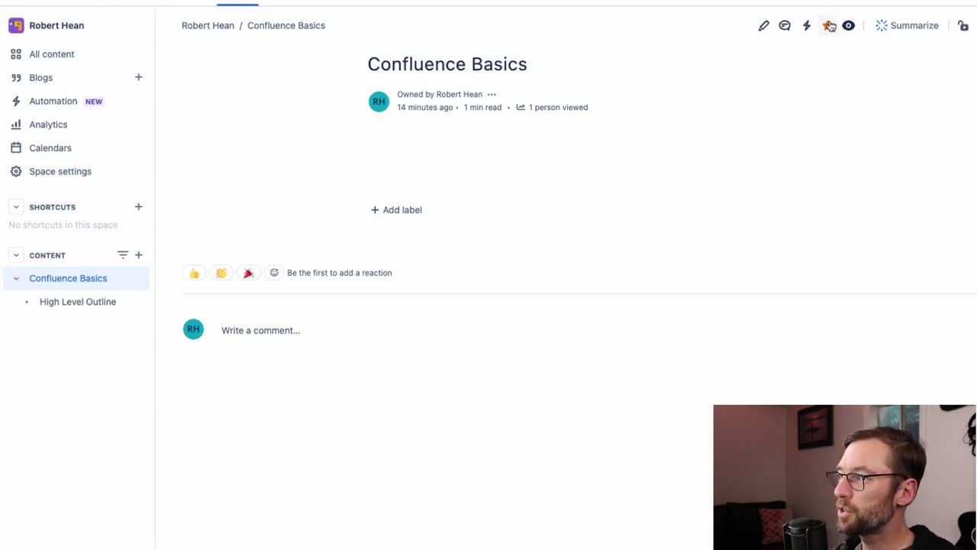
# Unstar and re-star Confluence Basics, then filter the recent pages list to Starred.
pyautogui.click(828, 28)
pyautogui.click(829, 28)
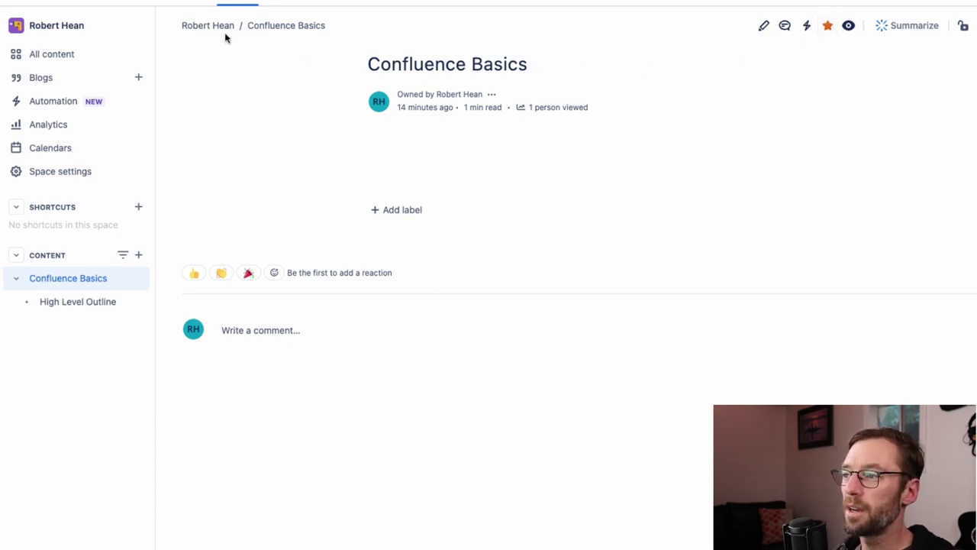
pyautogui.click(201, 0)
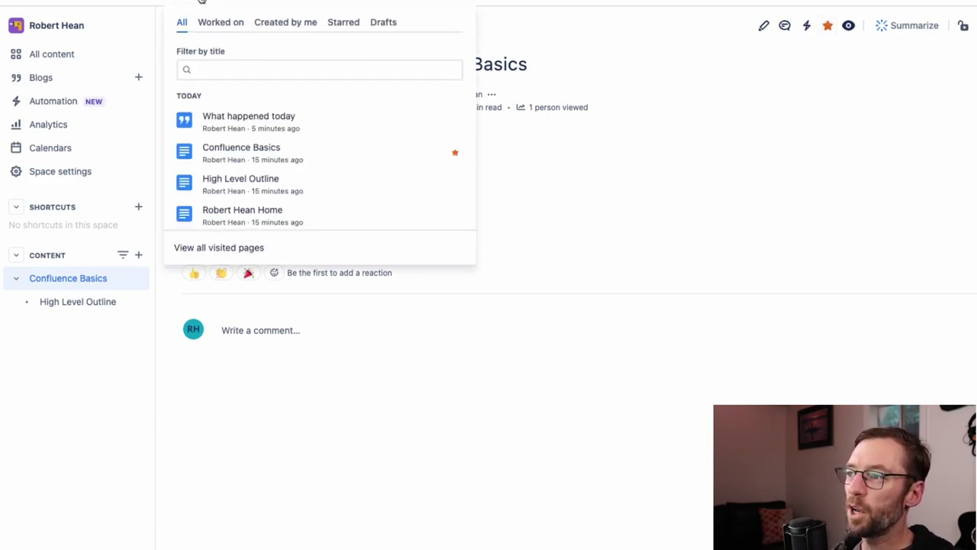
pyautogui.click(342, 23)
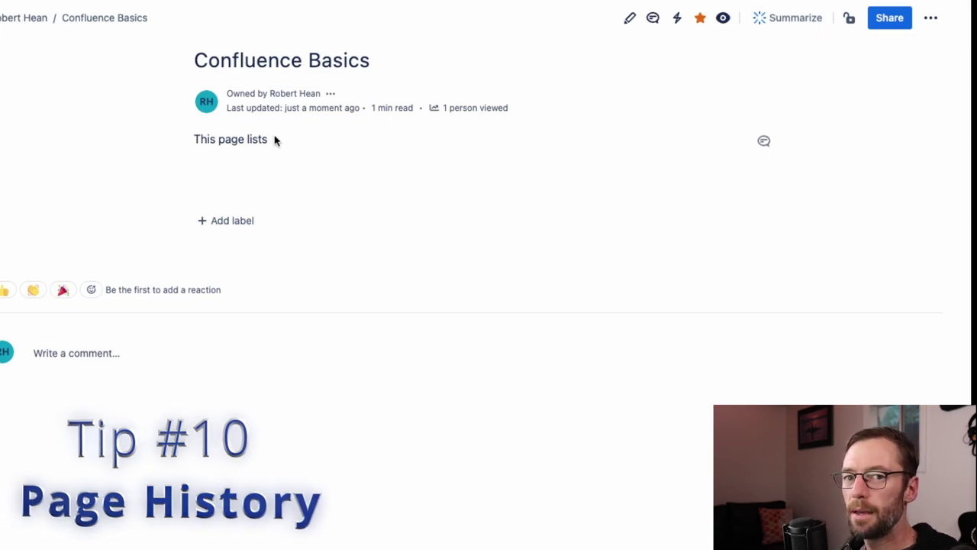
# Open the Confluence Basics page history and select the current version for comparison.
pyautogui.click(934, 17)
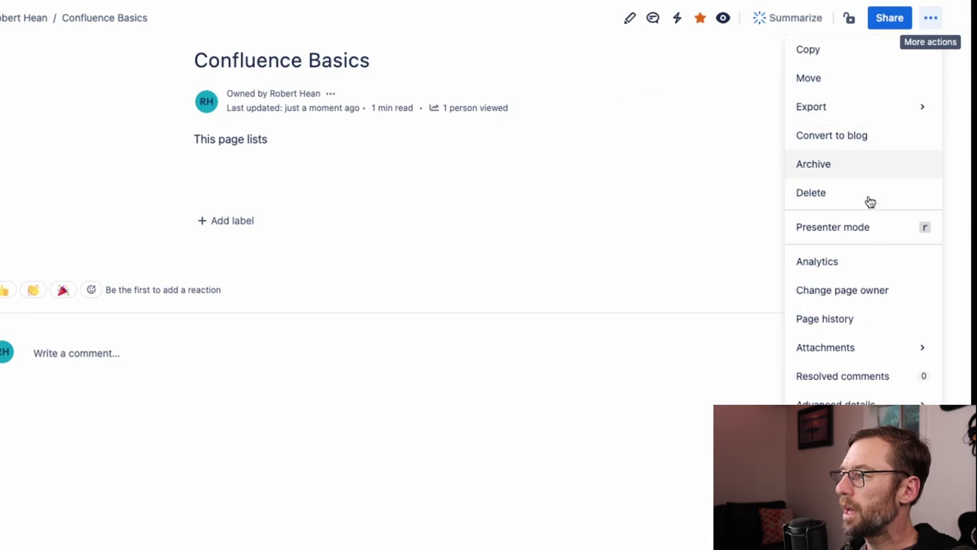
pyautogui.click(863, 320)
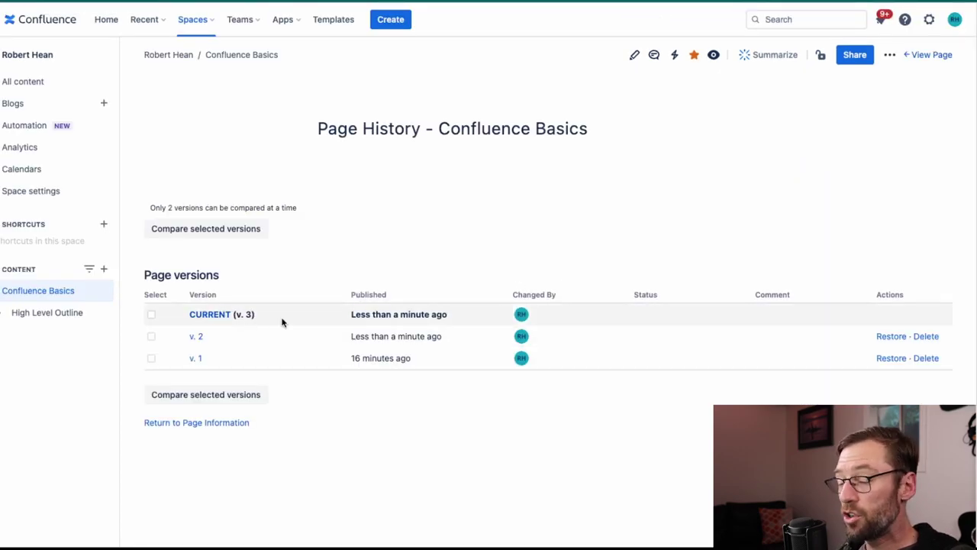
pyautogui.moveTo(253, 314); pyautogui.dragTo(235, 314)
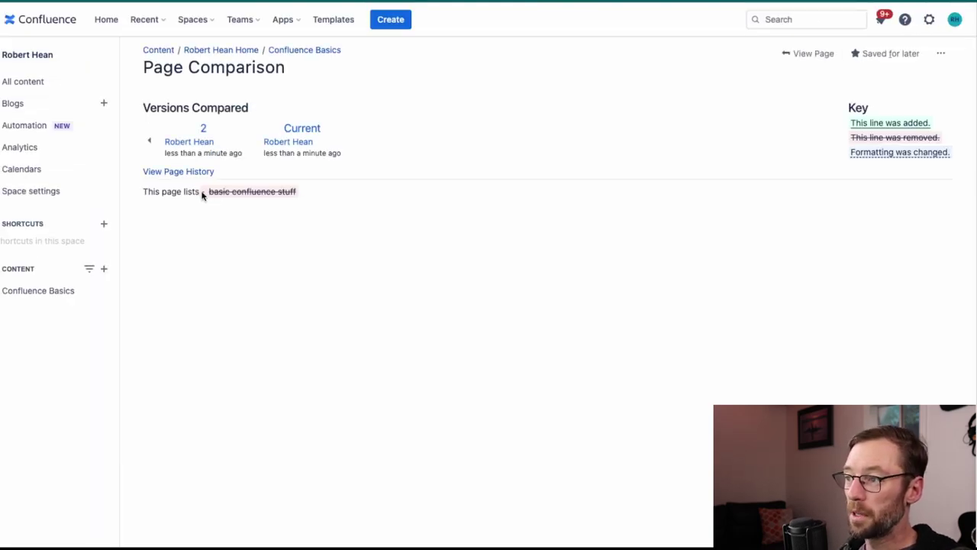
# Return to version 2 and confirm reverting the page, keeping the default comment.
pyautogui.click(278, 190)
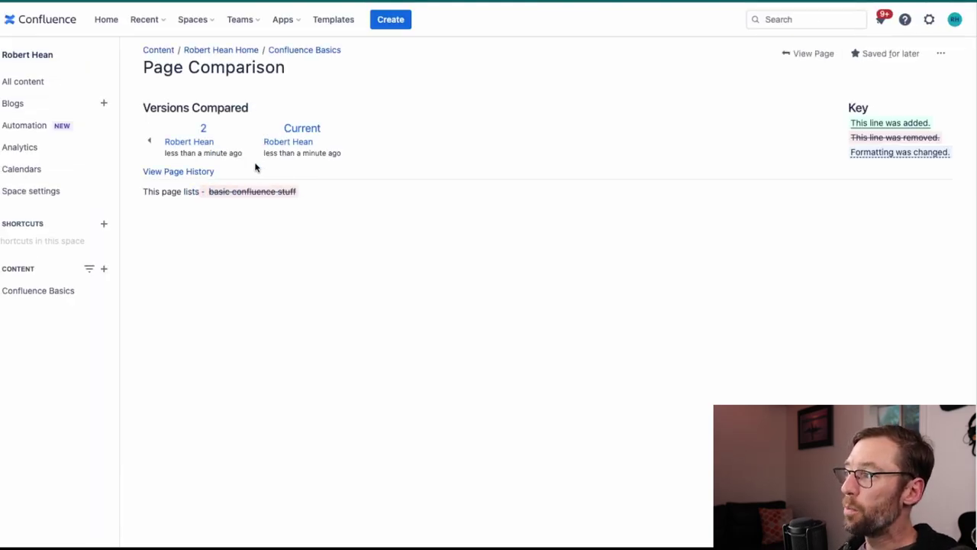
pyautogui.hotkey('alt', 'Left')
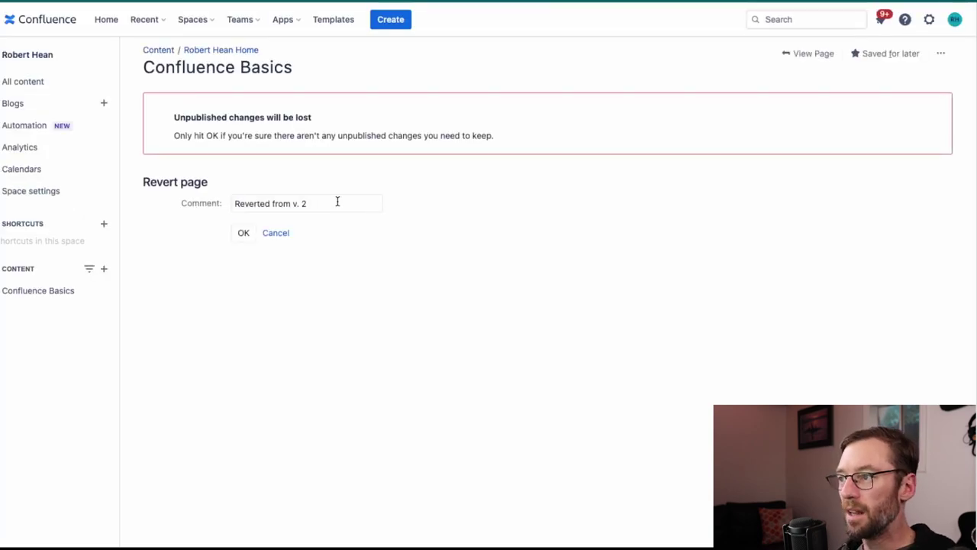
pyautogui.moveTo(311, 202); pyautogui.dragTo(233, 203)
pyautogui.click(243, 233)
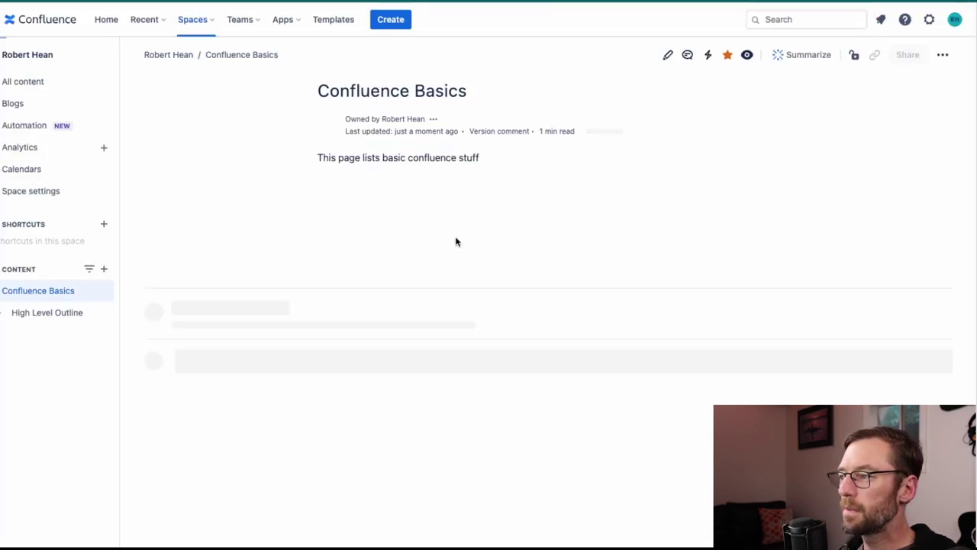